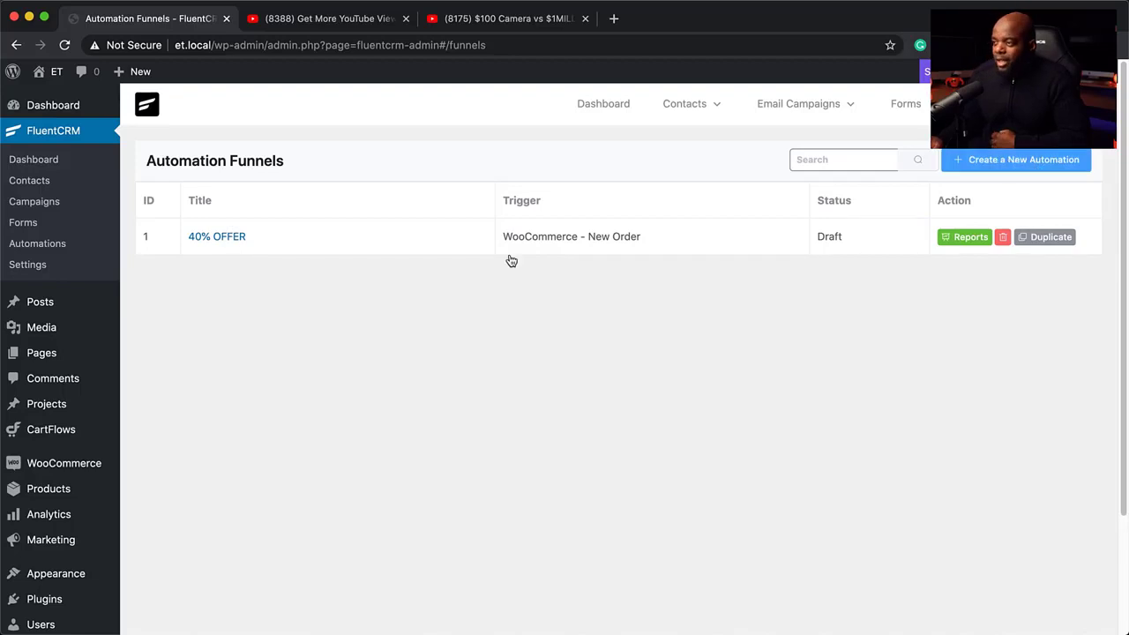
Step: Review the 40% OFFER automation's stats and its new-order trigger settings, then save the trigger settings
{"action": "left_click", "coordinate": [224, 238]}
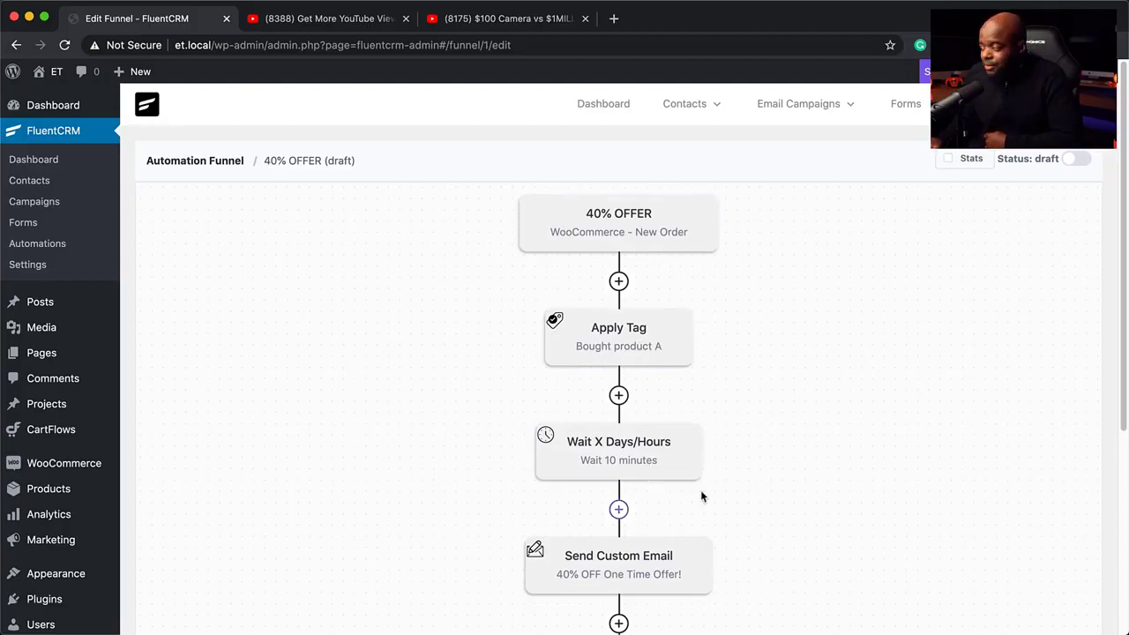
{"action": "left_click", "coordinate": [949, 160]}
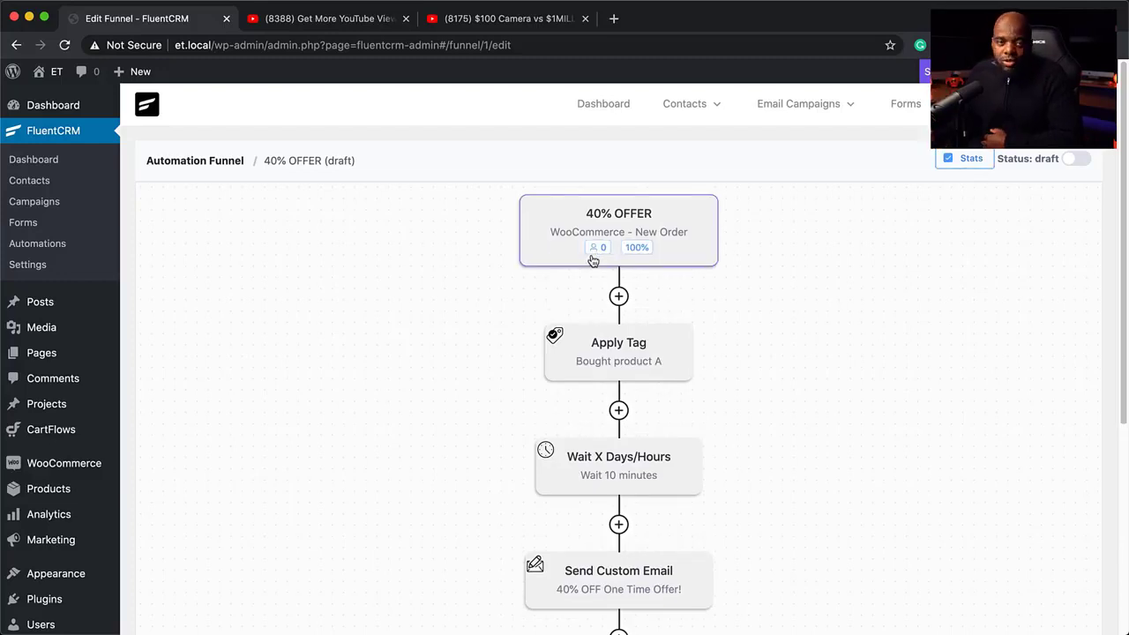
{"action": "left_click", "coordinate": [678, 234]}
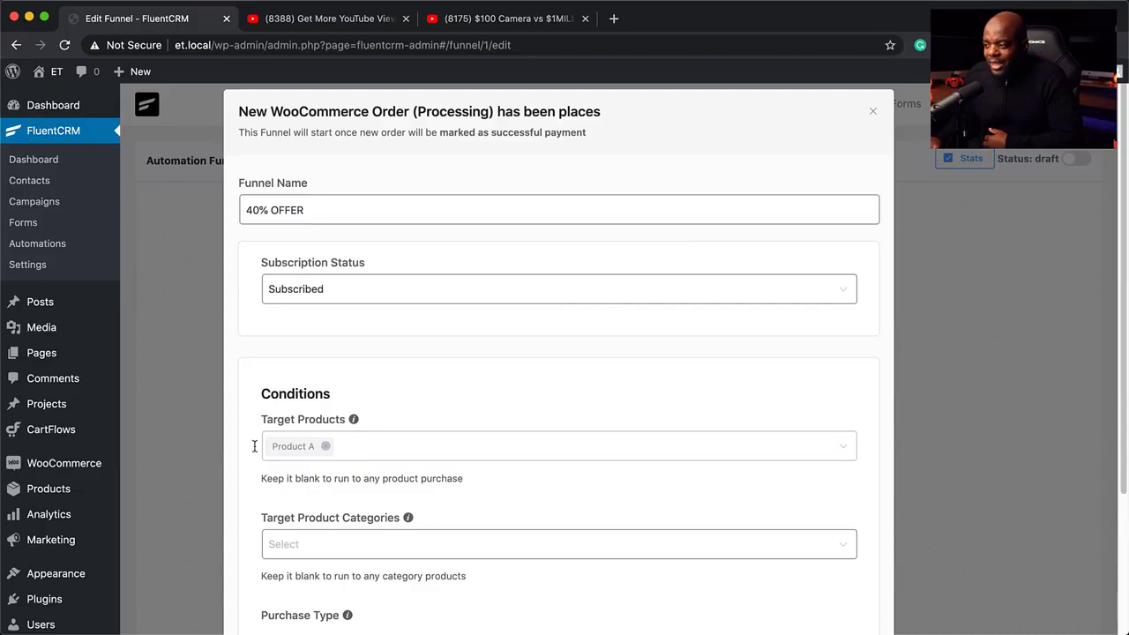
{"action": "scroll", "coordinate": [645, 504], "scroll_direction": "down", "scroll_amount": 4}
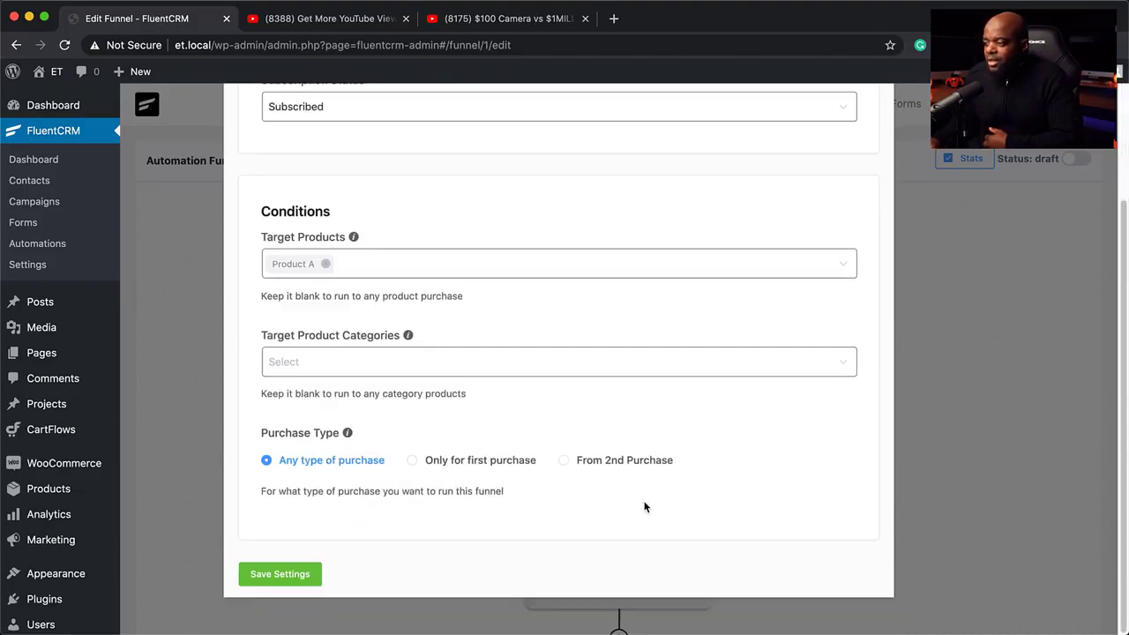
{"action": "left_click", "coordinate": [311, 577]}
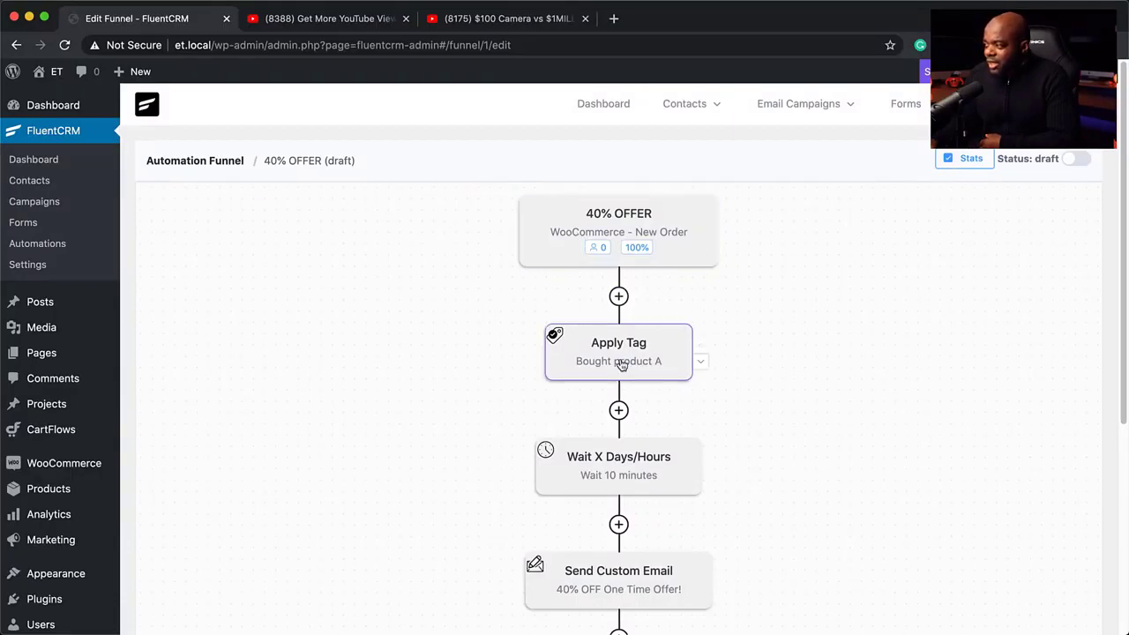
Step: Examine the 40% OFFER funnel's sequence of tag, wait and custom email actions, and hide the stats
{"action": "scroll", "coordinate": [653, 487], "scroll_direction": "down", "scroll_amount": 3}
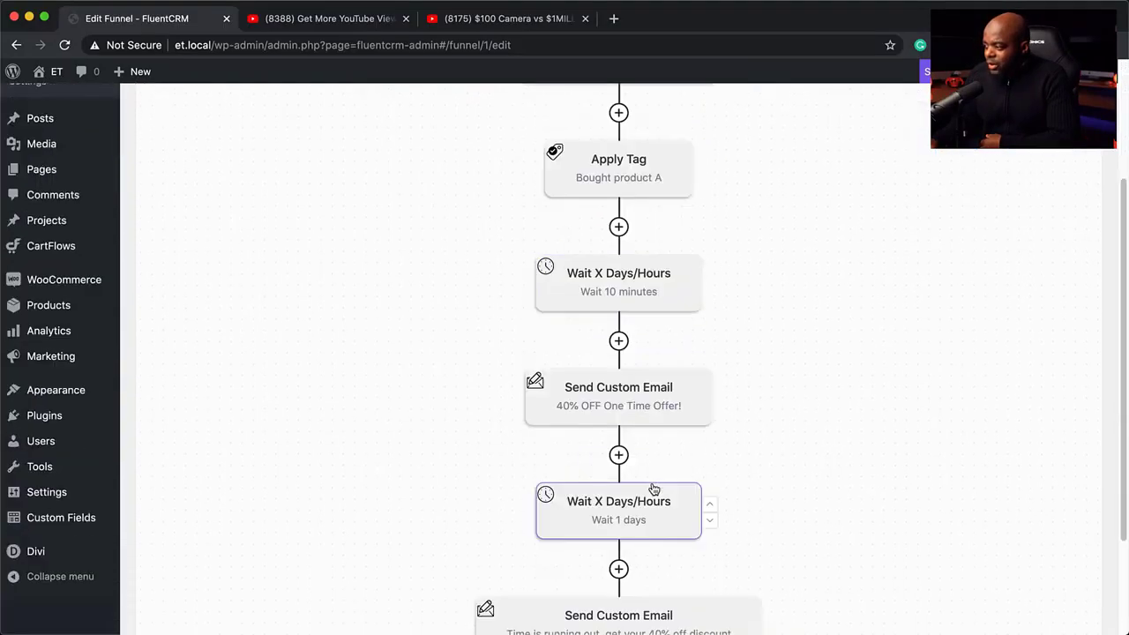
{"action": "scroll", "coordinate": [653, 489], "scroll_direction": "down", "scroll_amount": 3}
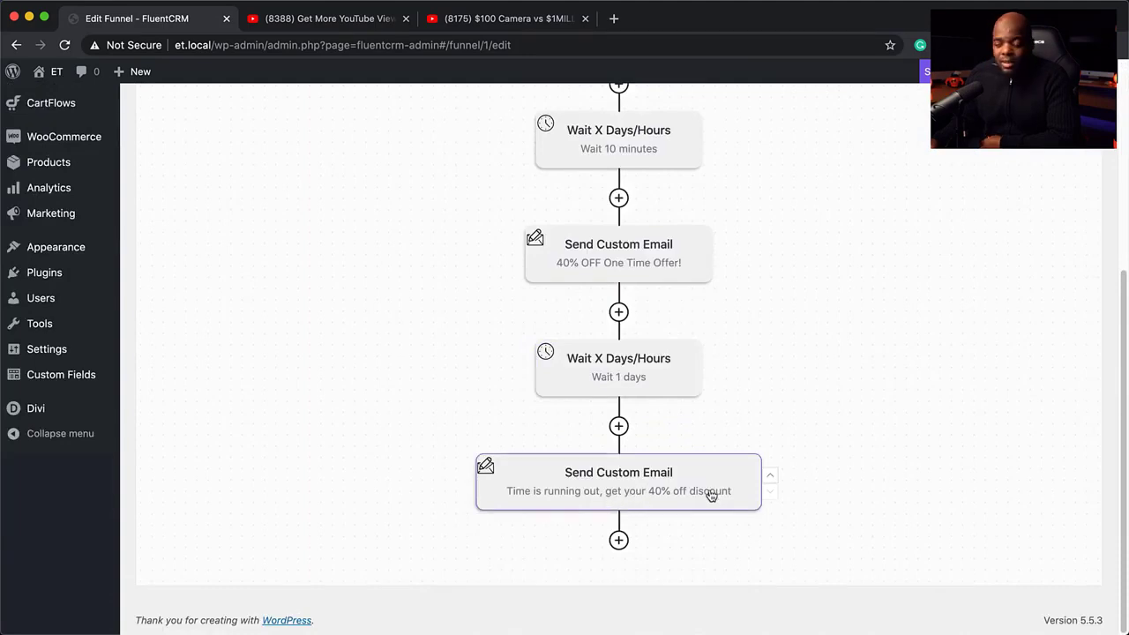
{"action": "scroll", "coordinate": [466, 390], "scroll_direction": "up", "scroll_amount": 3}
{"action": "scroll", "coordinate": [481, 334], "scroll_direction": "up", "scroll_amount": 2}
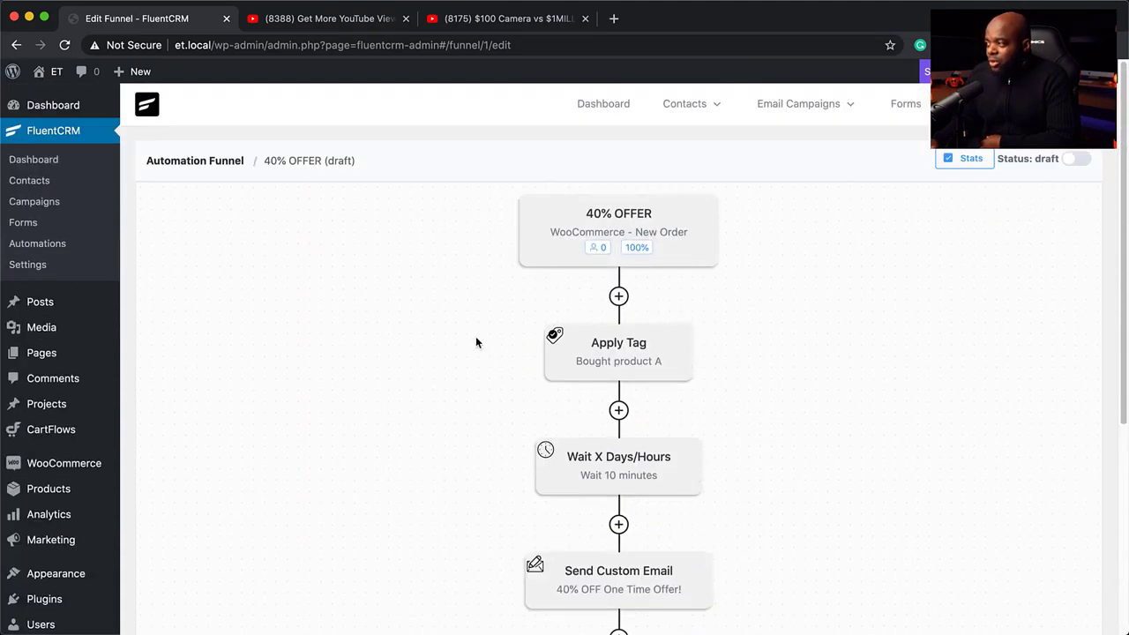
{"action": "scroll", "coordinate": [607, 327], "scroll_direction": "down", "scroll_amount": 5}
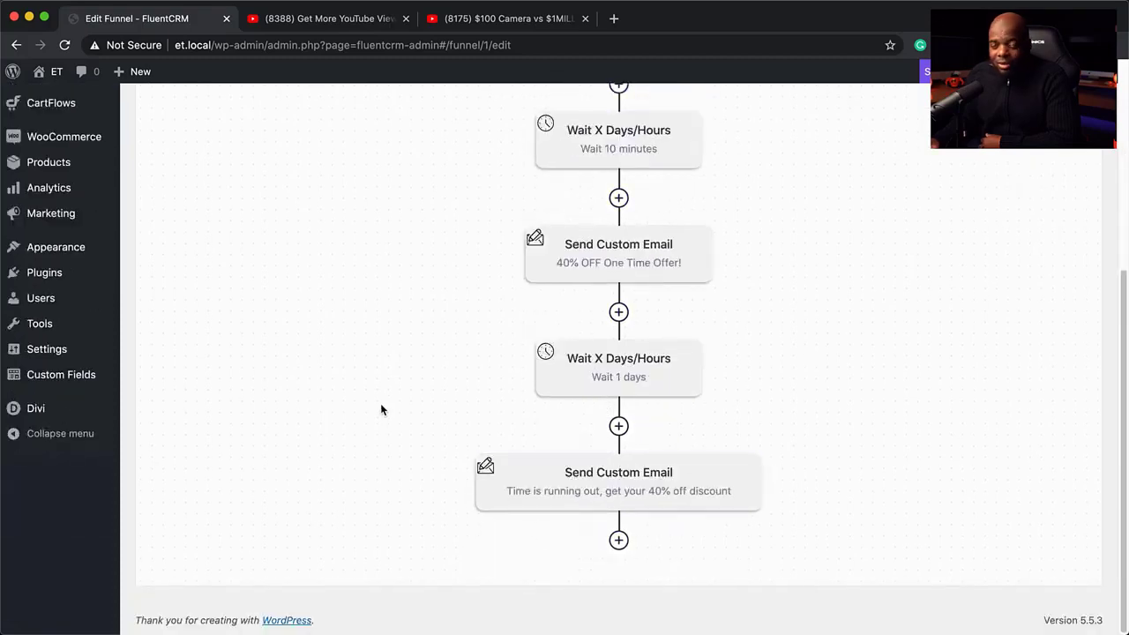
{"action": "scroll", "coordinate": [424, 411], "scroll_direction": "up", "scroll_amount": 5}
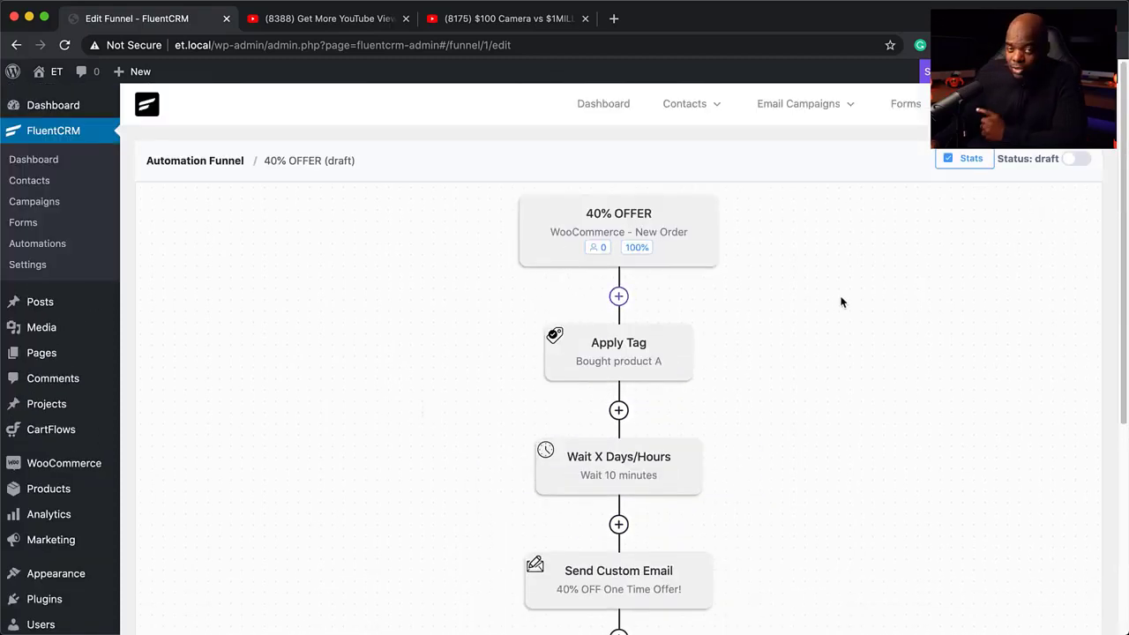
{"action": "left_click", "coordinate": [948, 160]}
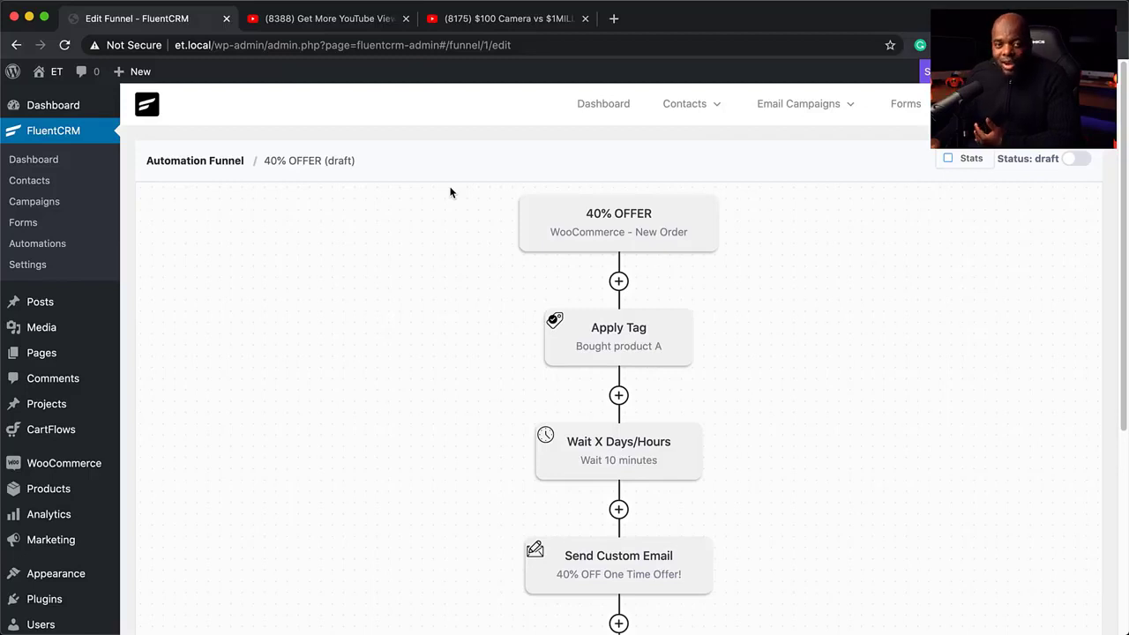
Step: Create a contact tag titled "New Customer" with the slug new-customer and no subtitle
{"action": "mouse_move", "coordinate": [714, 110]}
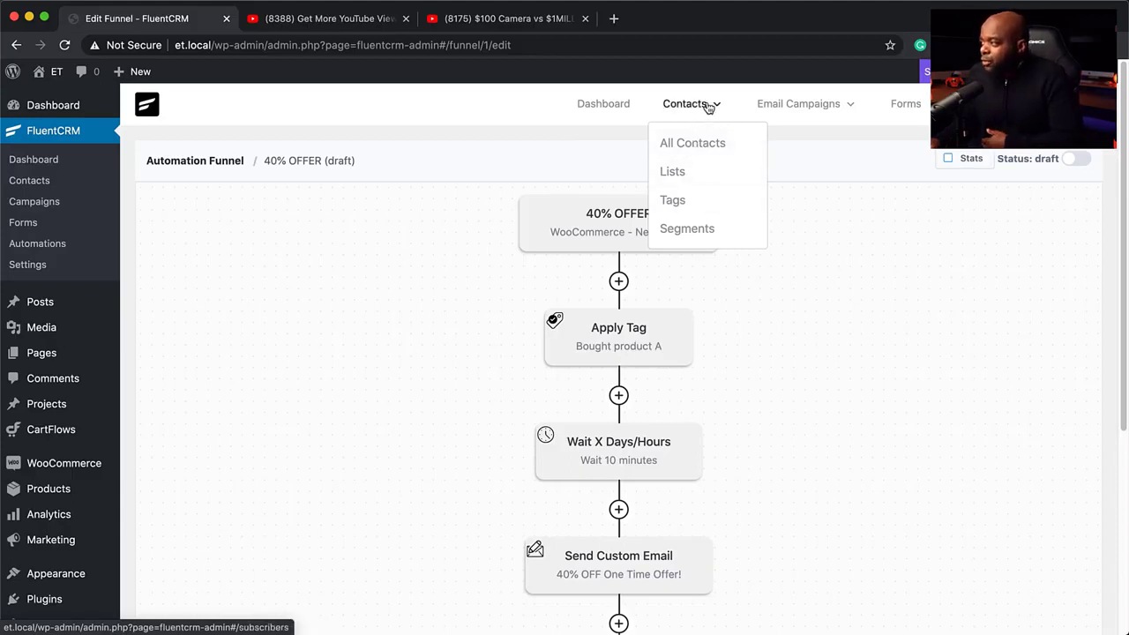
{"action": "left_click", "coordinate": [674, 200]}
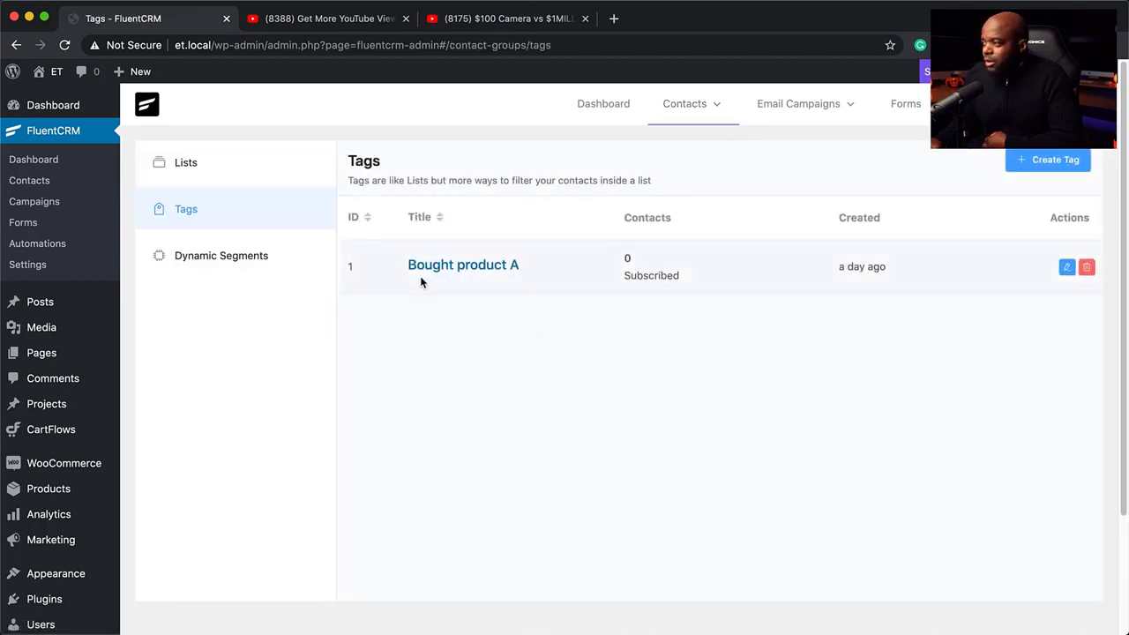
{"action": "left_click", "coordinate": [1045, 164]}
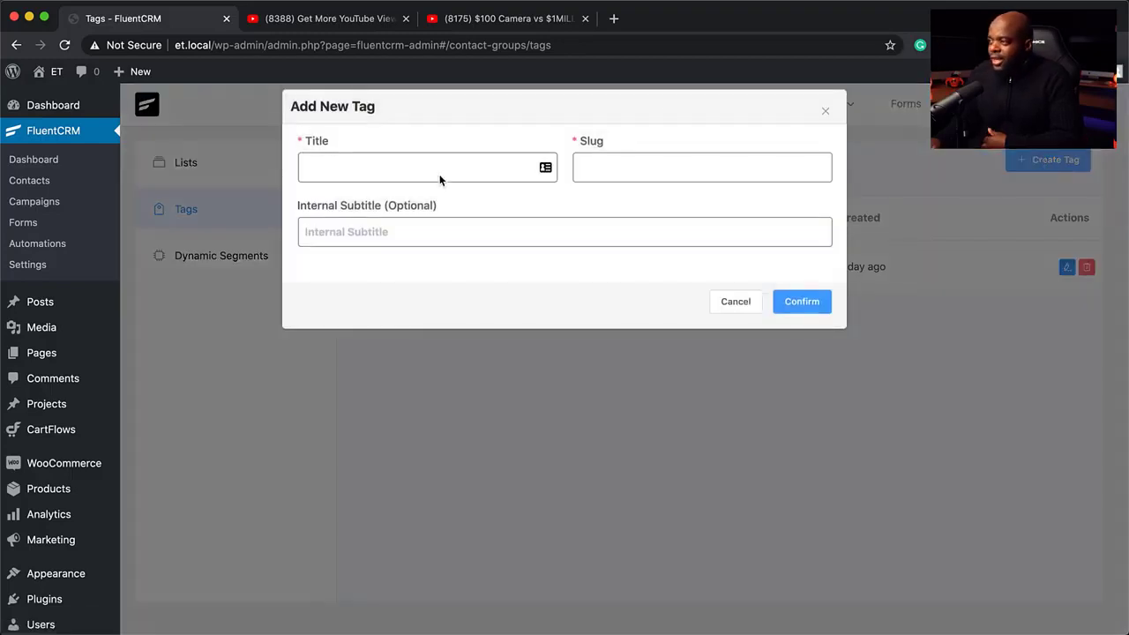
{"action": "left_click", "coordinate": [438, 168]}
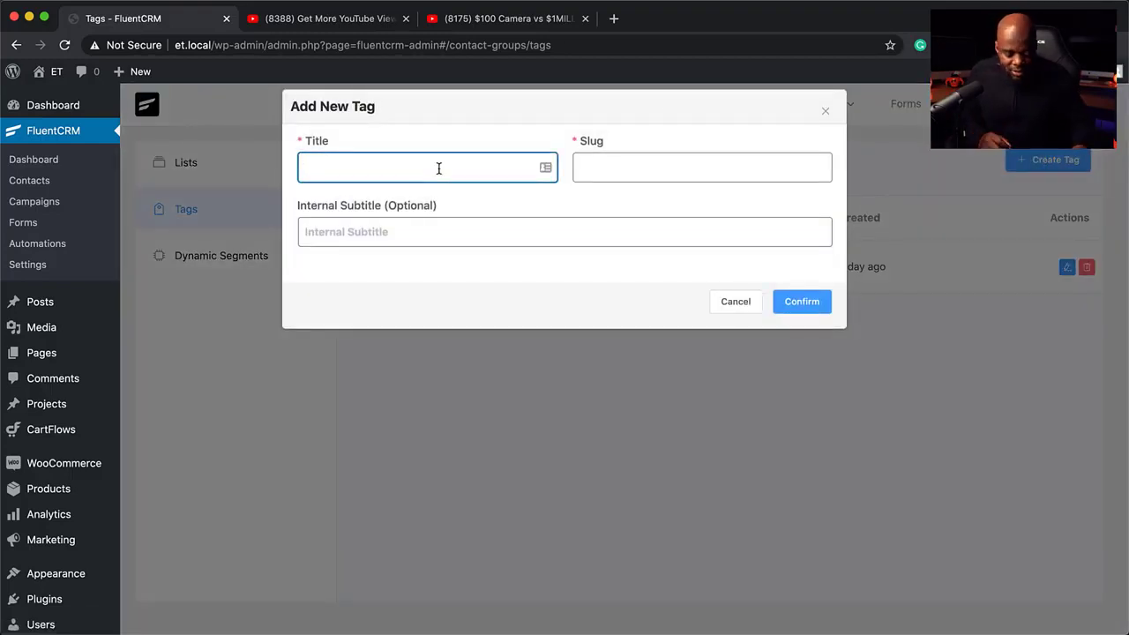
{"action": "type", "text": "New"}
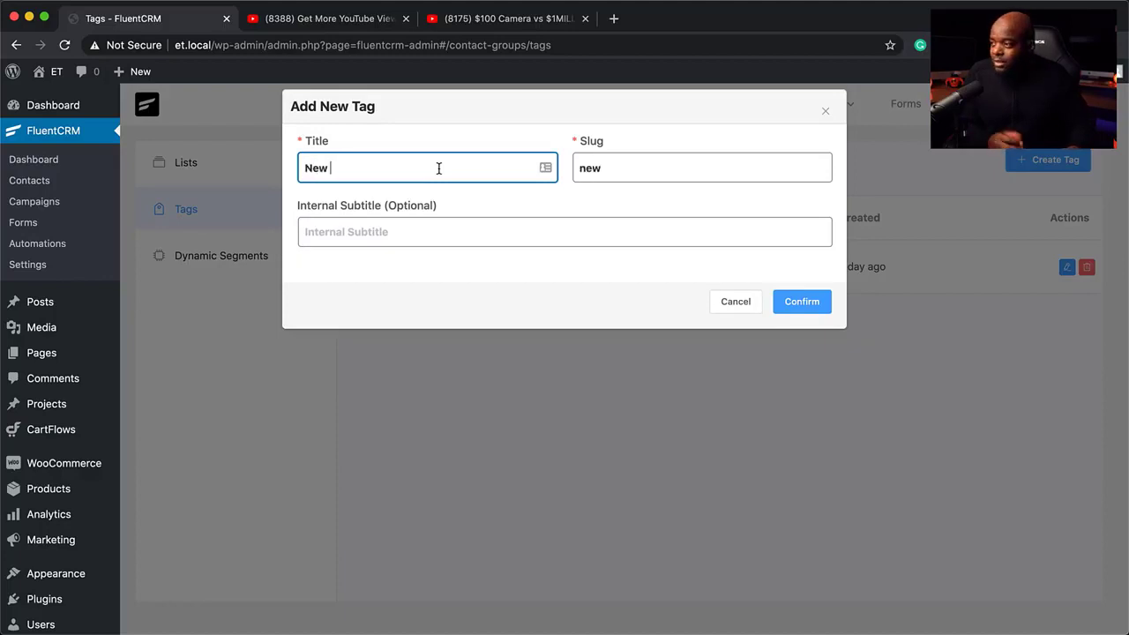
{"action": "type", "text": " Customer"}
{"action": "key", "text": "Tab"}
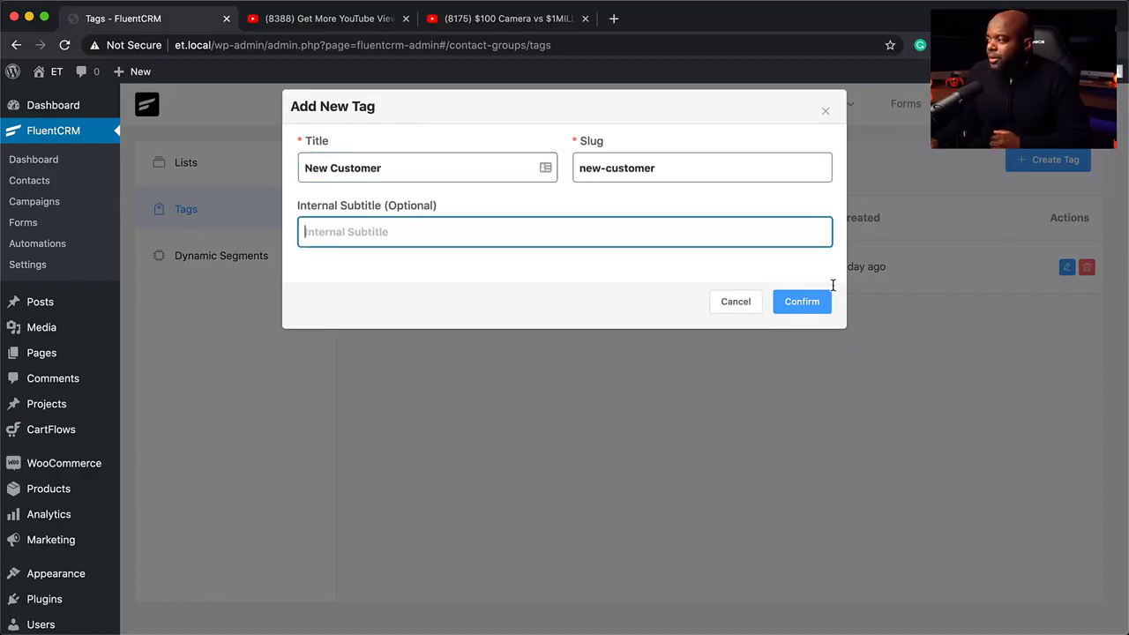
{"action": "left_click", "coordinate": [819, 307]}
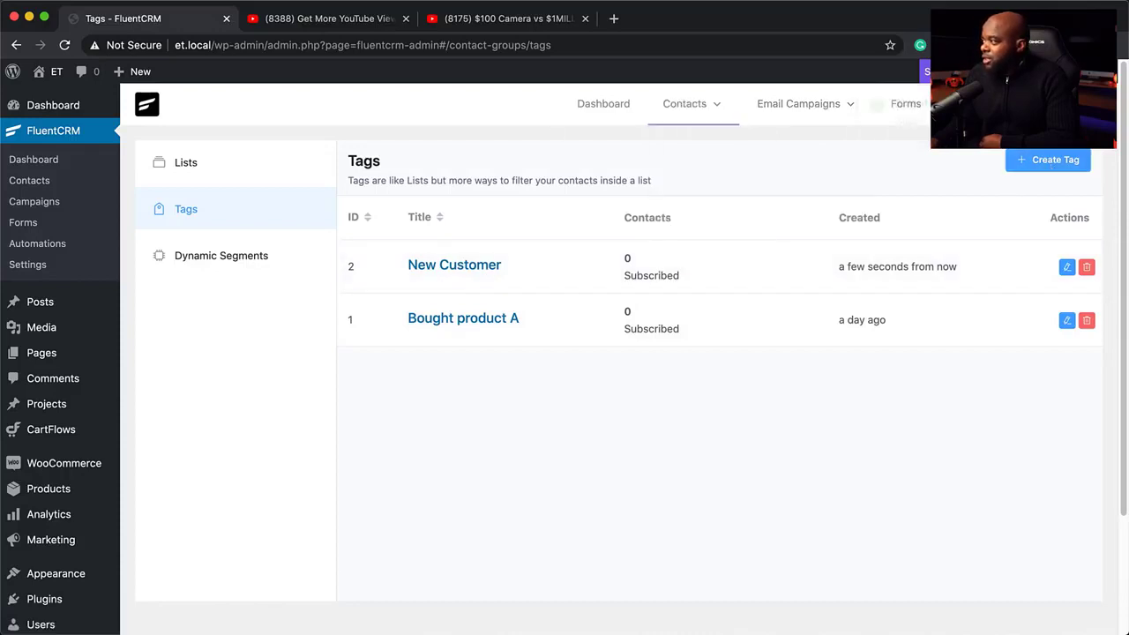
Step: Create an automation funnel labelled "New Customer" in the WooCommerce category with the WooCommerce - New Order trigger
{"action": "left_click", "coordinate": [37, 243]}
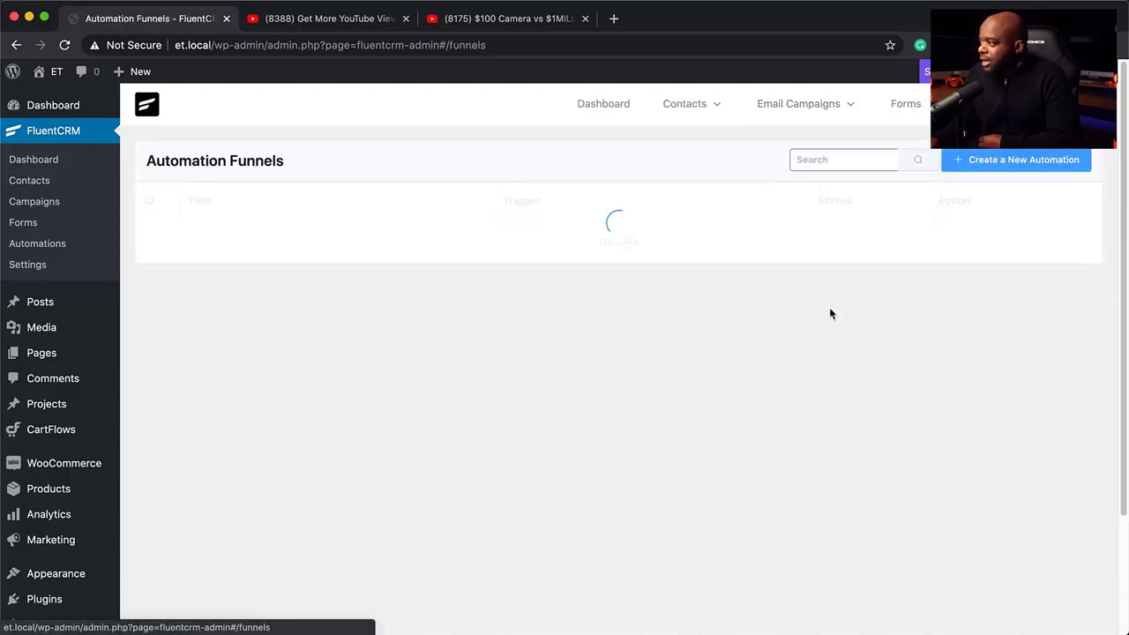
{"action": "left_click", "coordinate": [983, 163]}
{"action": "left_click", "coordinate": [442, 168]}
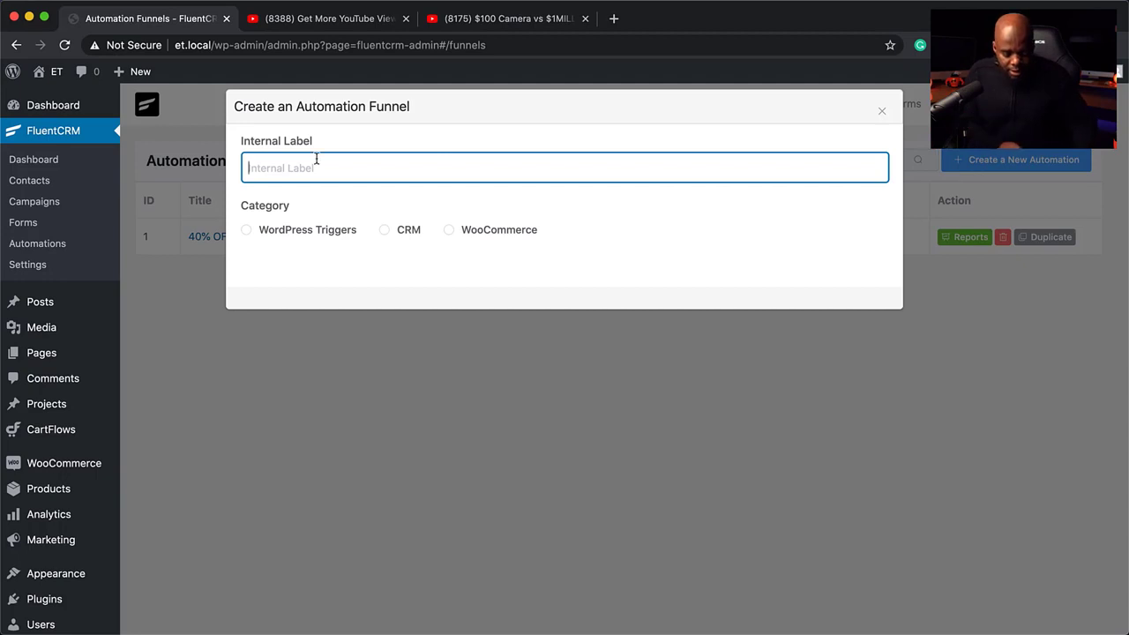
{"action": "type", "text": "New "}
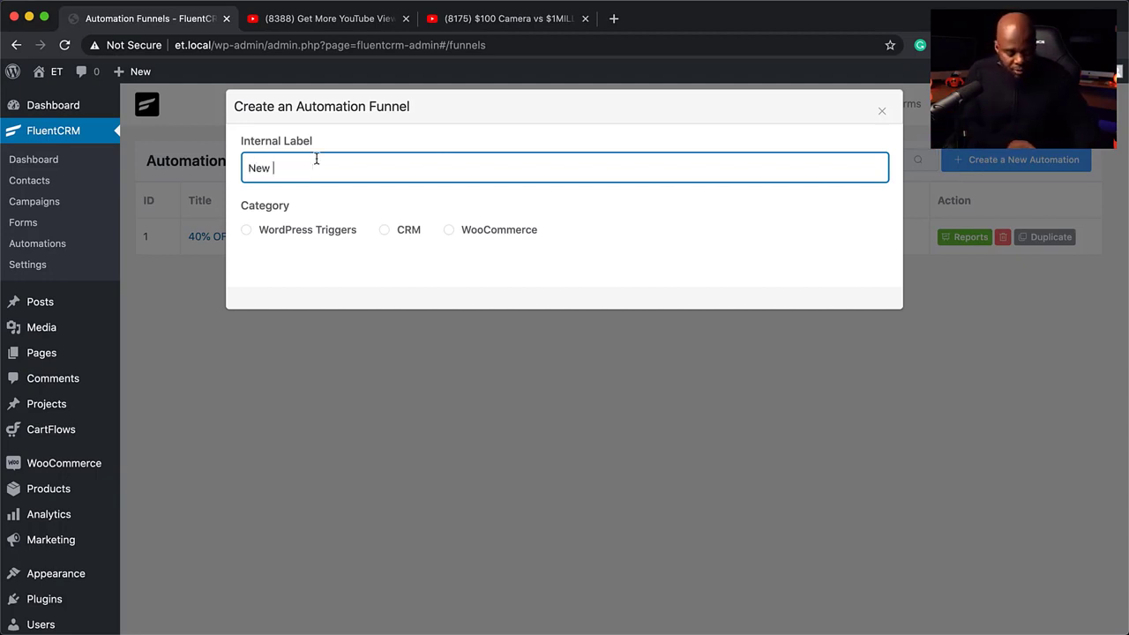
{"action": "type", "text": "Customer"}
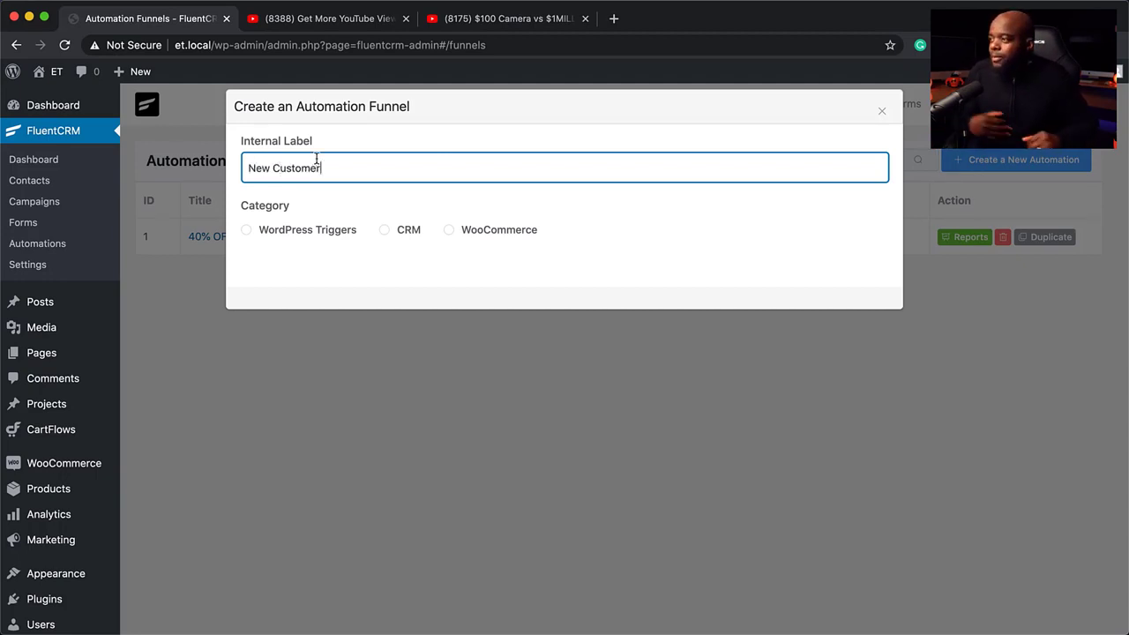
{"action": "left_click", "coordinate": [452, 231]}
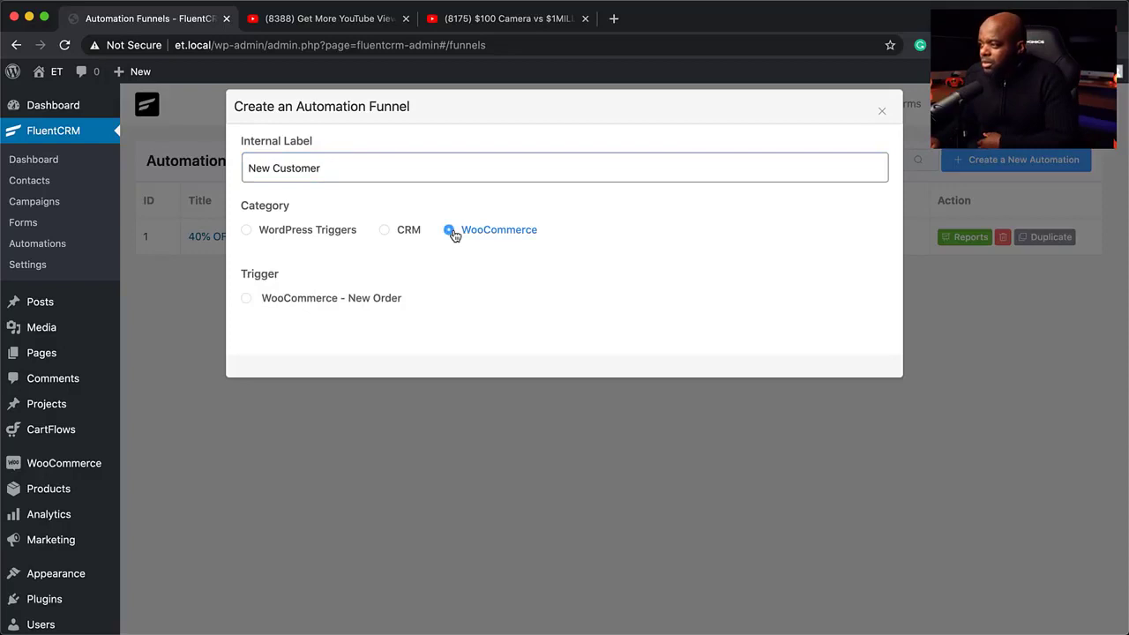
{"action": "left_click", "coordinate": [247, 300]}
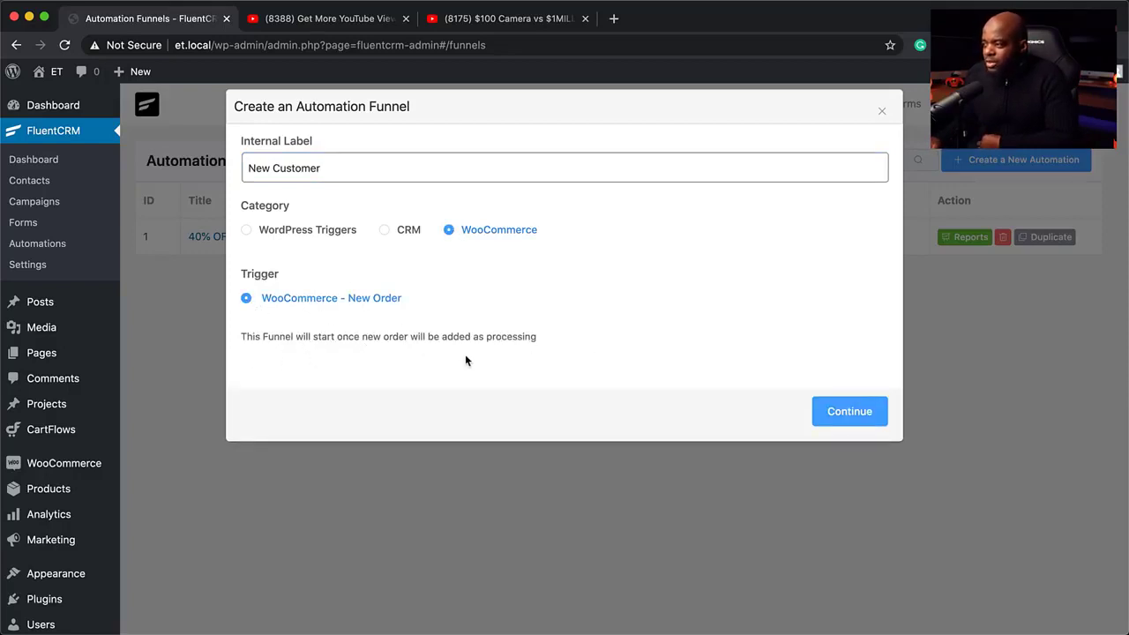
{"action": "left_click", "coordinate": [856, 416]}
Step: Save the New Customer trigger settings with target products and categories blank and any type of purchase allowed
{"action": "scroll", "coordinate": [306, 448], "scroll_direction": "down", "scroll_amount": 1}
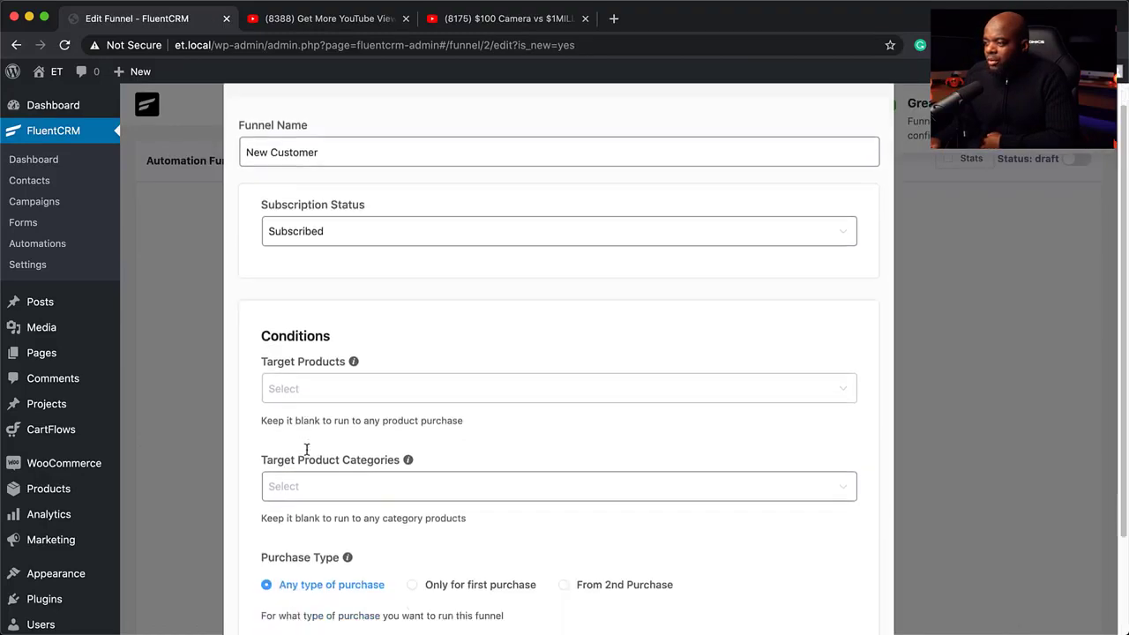
{"action": "scroll", "coordinate": [524, 520], "scroll_direction": "down", "scroll_amount": 2}
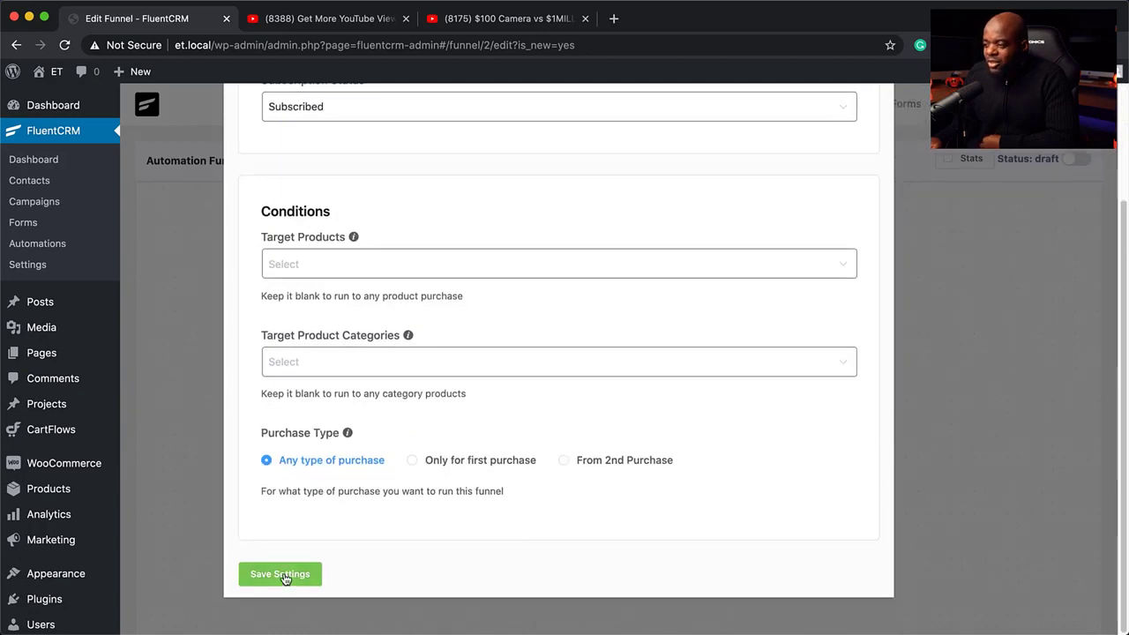
{"action": "left_click", "coordinate": [282, 575]}
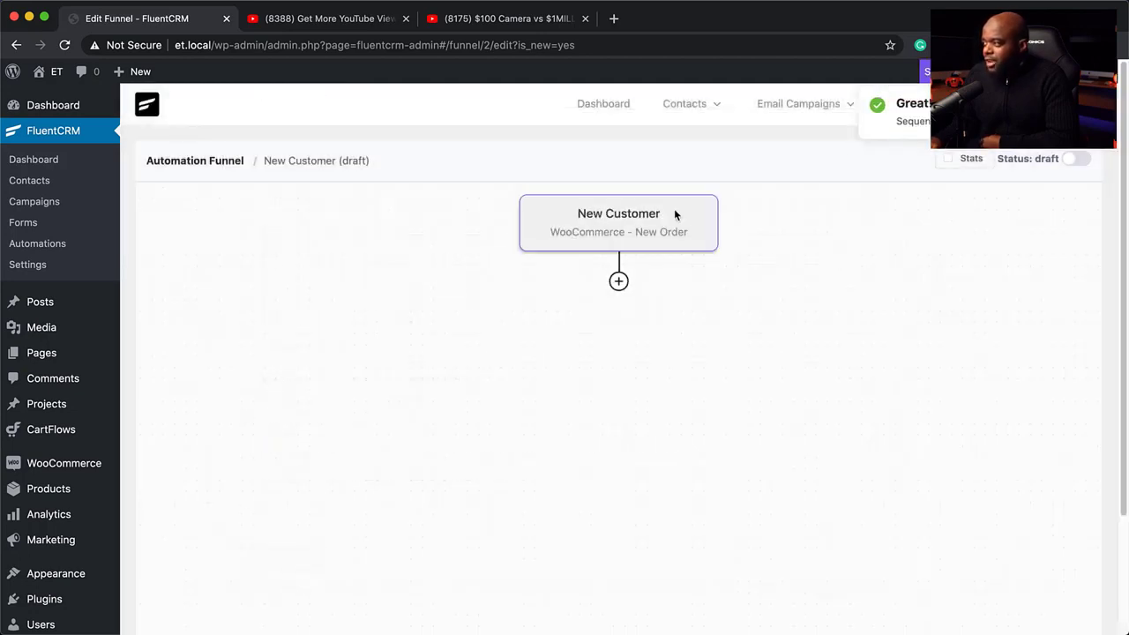
Step: Add an Apply Tag action below the New Customer trigger and close its settings without selecting a tag
{"action": "left_click", "coordinate": [620, 282]}
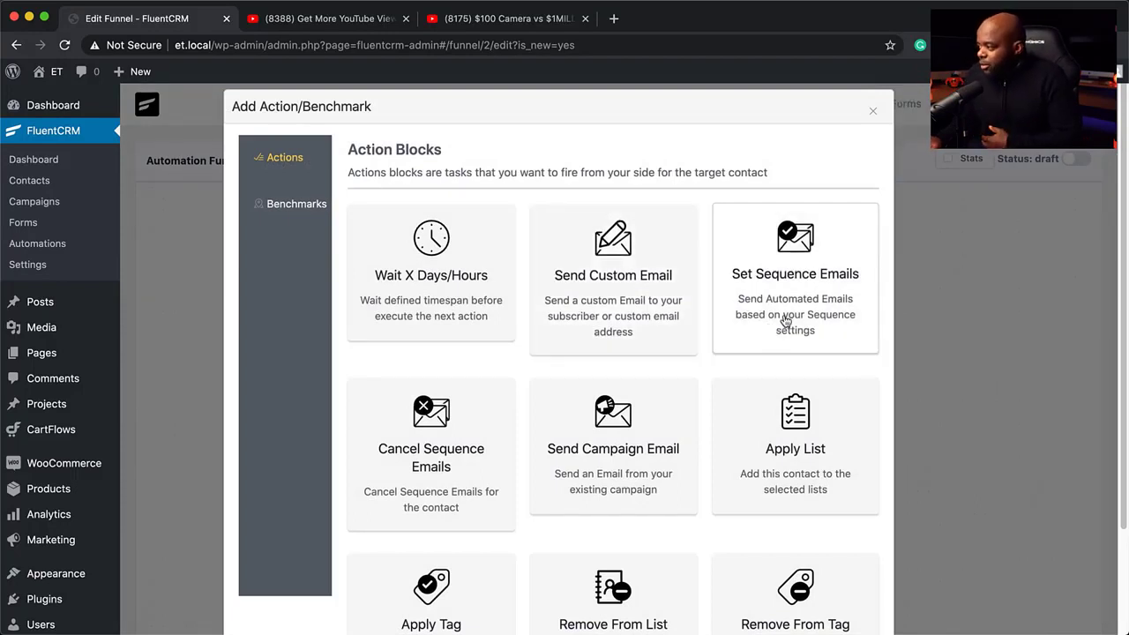
{"action": "scroll", "coordinate": [703, 454], "scroll_direction": "down", "scroll_amount": 3}
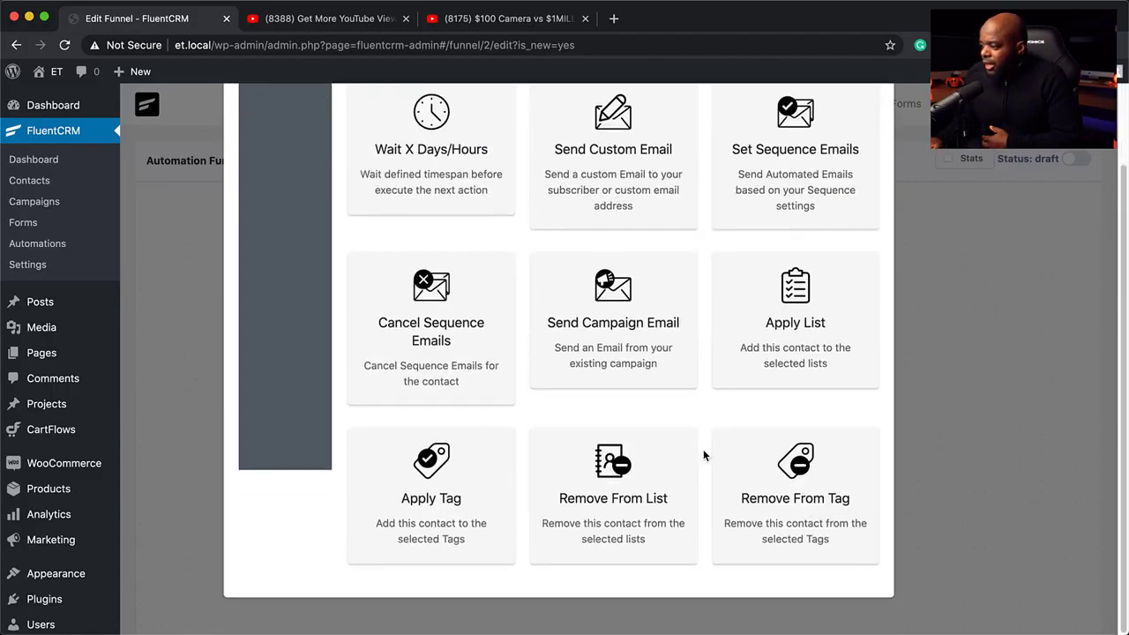
{"action": "left_click", "coordinate": [472, 502]}
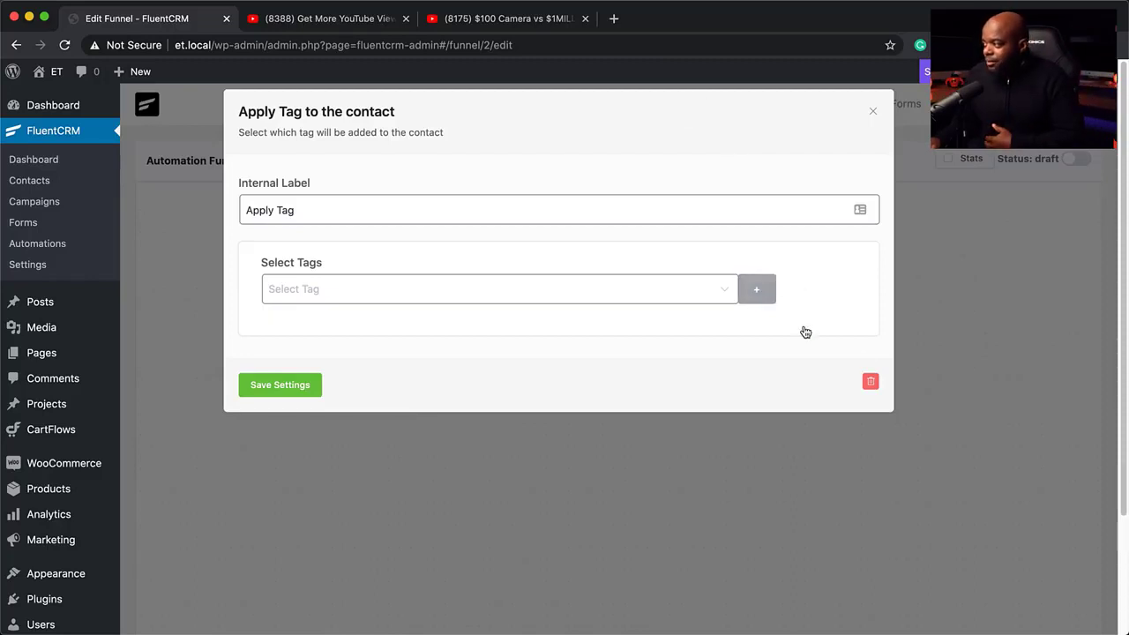
{"action": "left_click", "coordinate": [873, 112]}
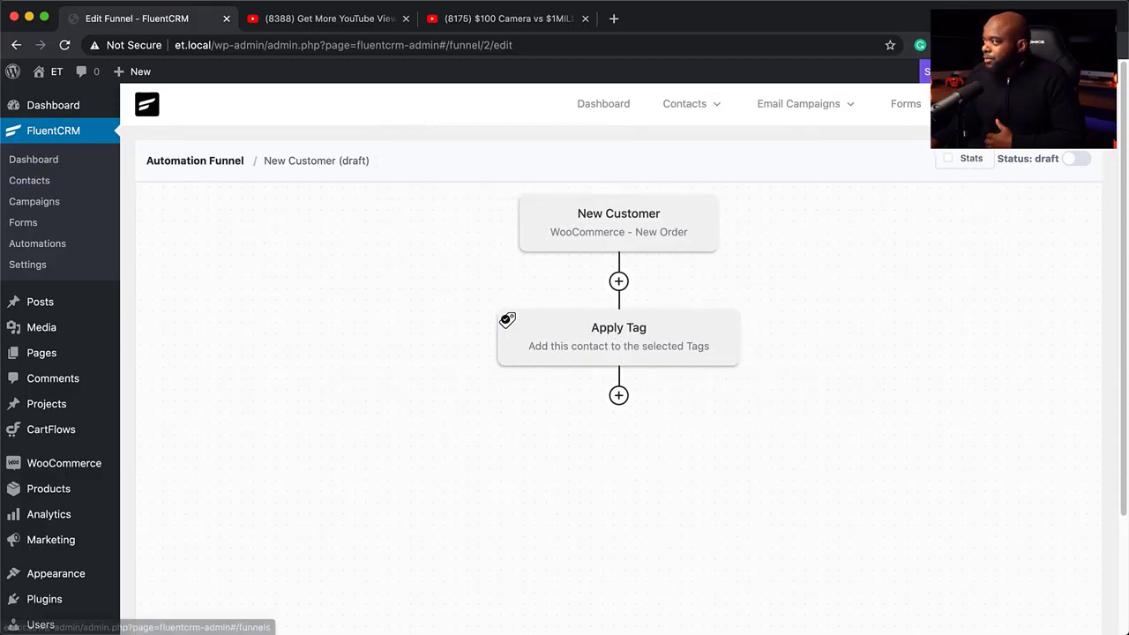
Step: Create an automation funnel labelled "Mak" with the WordPress New User Sign Up trigger and save its default settings
{"action": "left_click", "coordinate": [195, 161]}
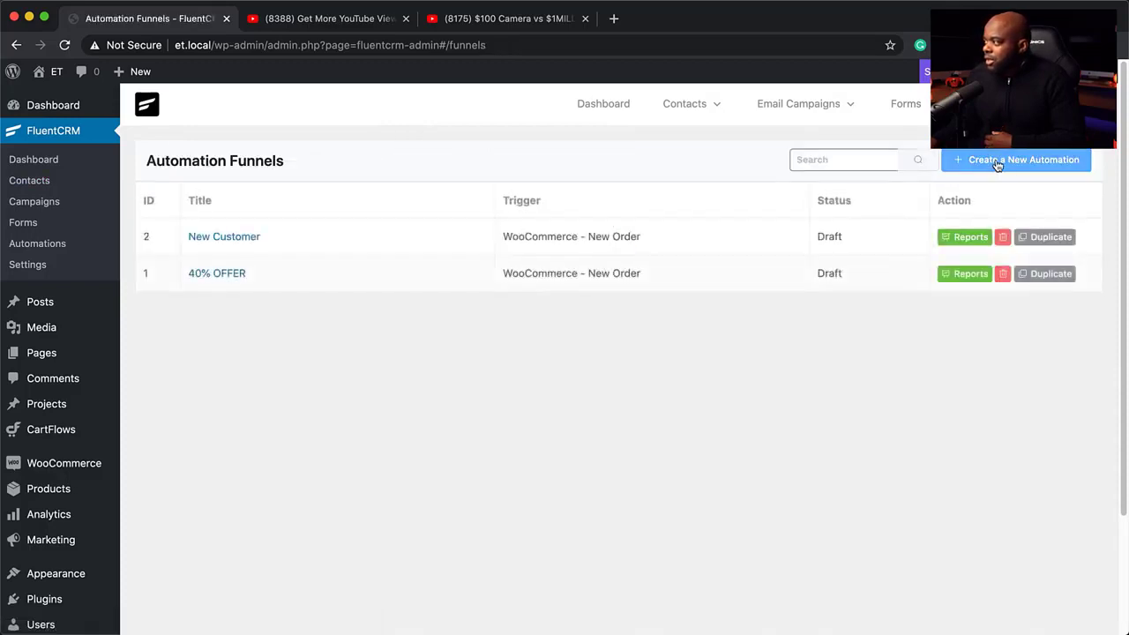
{"action": "left_click", "coordinate": [996, 165]}
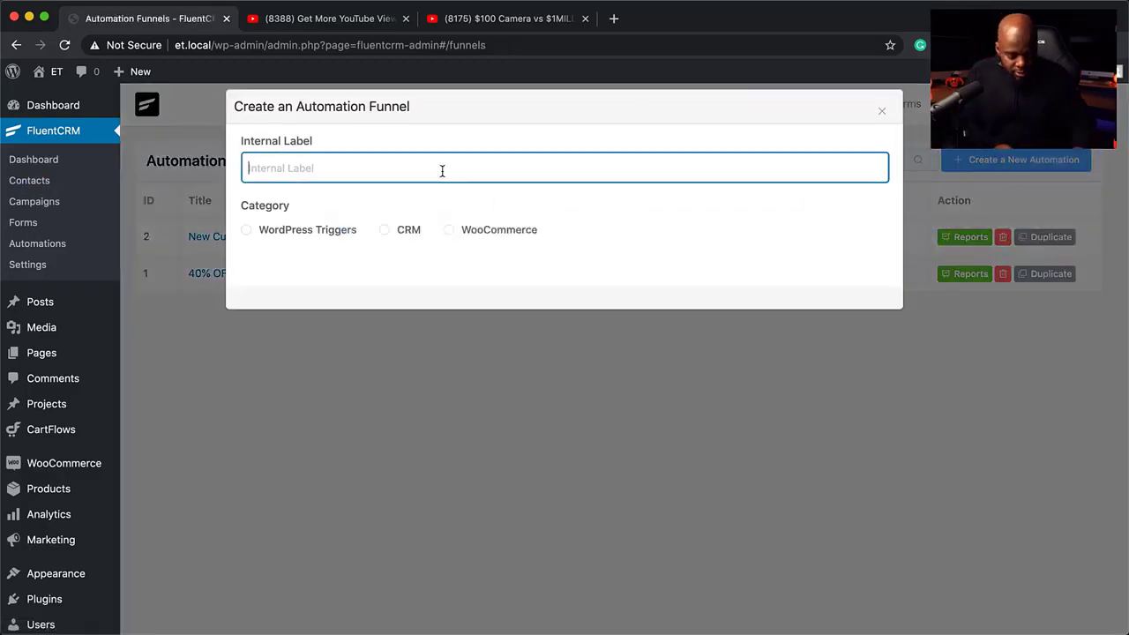
{"action": "type", "text": "Mak"}
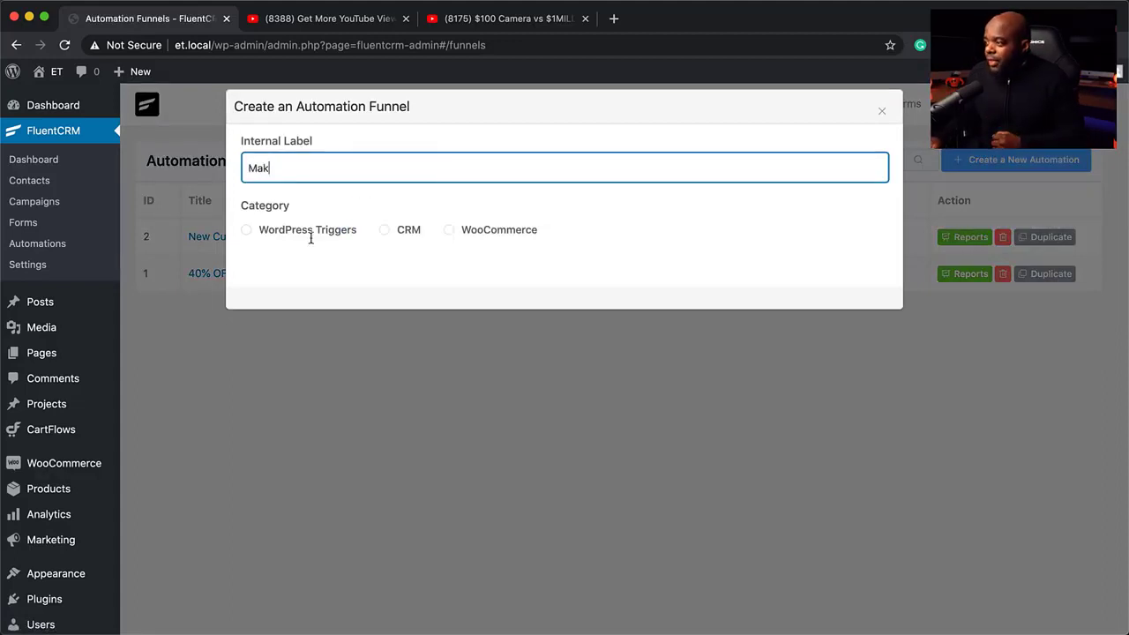
{"action": "left_click", "coordinate": [247, 230]}
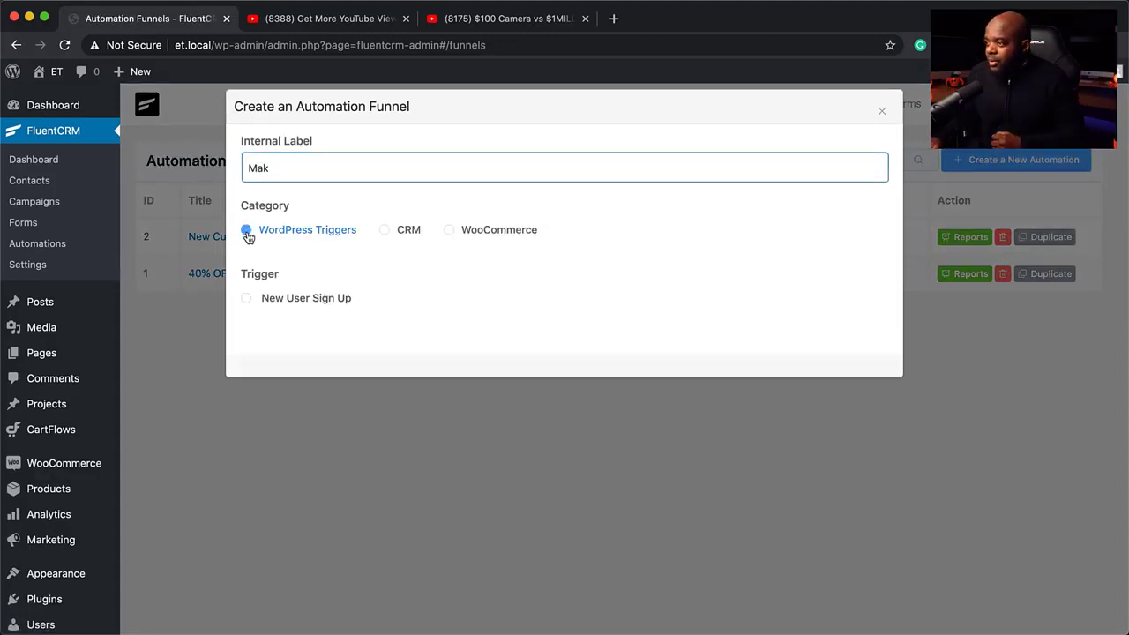
{"action": "left_click", "coordinate": [248, 299]}
{"action": "left_click", "coordinate": [846, 415]}
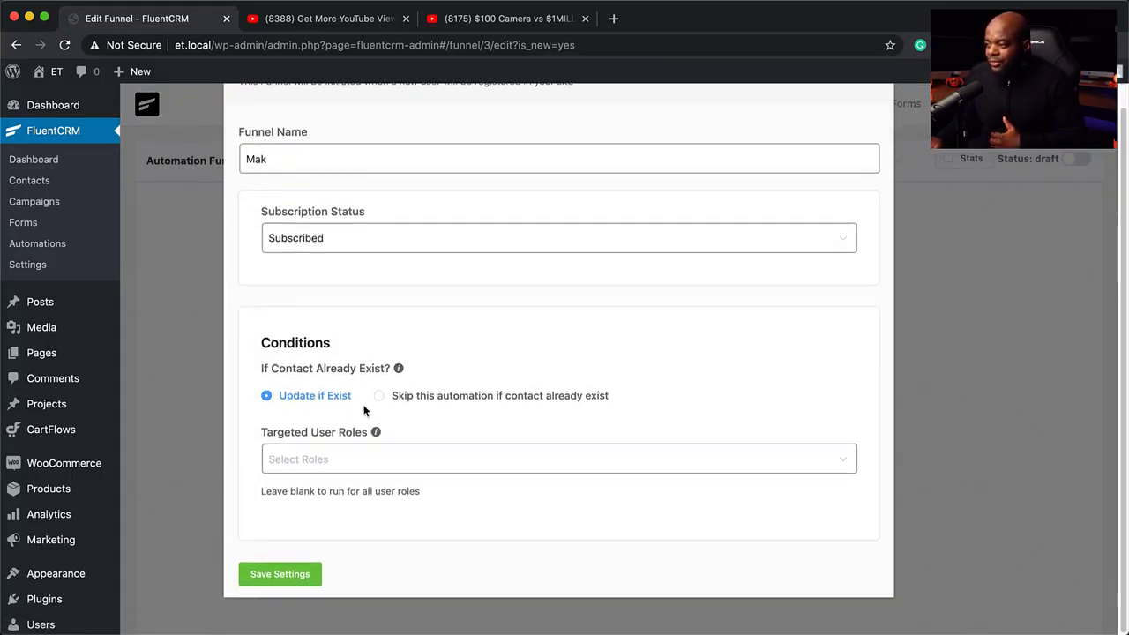
{"action": "left_click", "coordinate": [297, 581]}
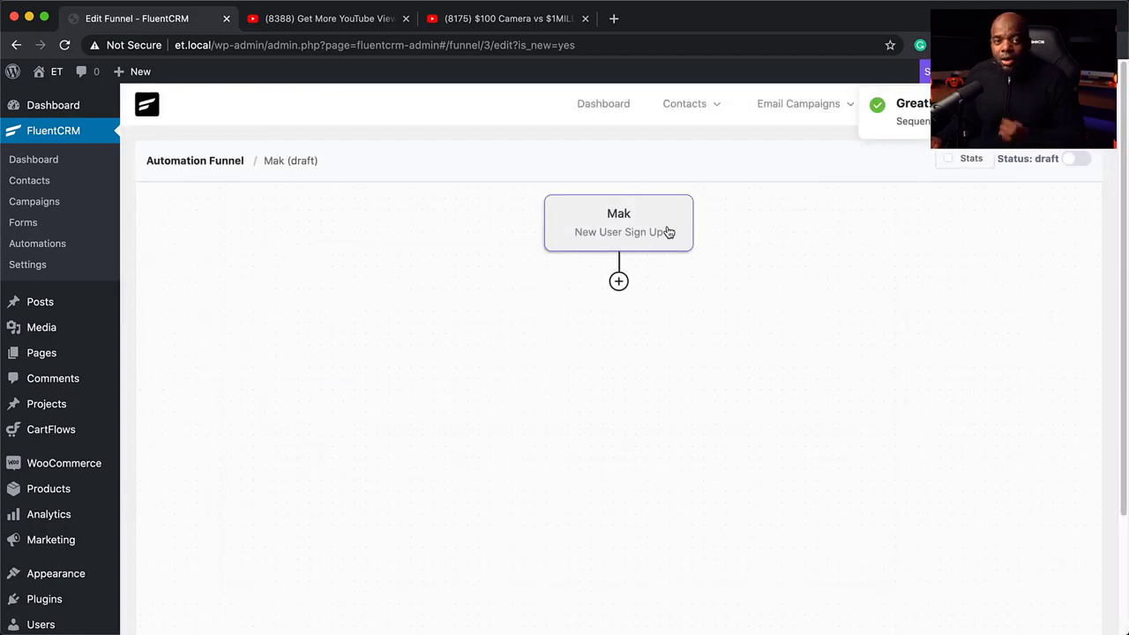
Step: Add an Apply Tag action below the New User Sign Up trigger and create a tag named "subscriber" within it
{"action": "left_click", "coordinate": [618, 282]}
{"action": "scroll", "coordinate": [489, 485], "scroll_direction": "down", "scroll_amount": 5}
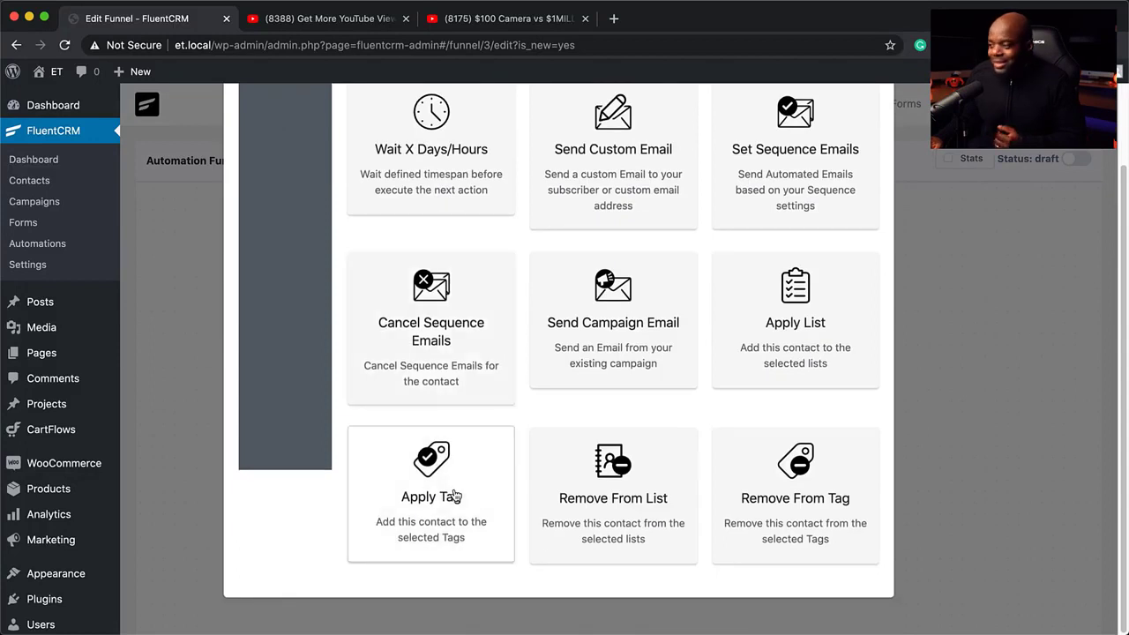
{"action": "left_click", "coordinate": [456, 497]}
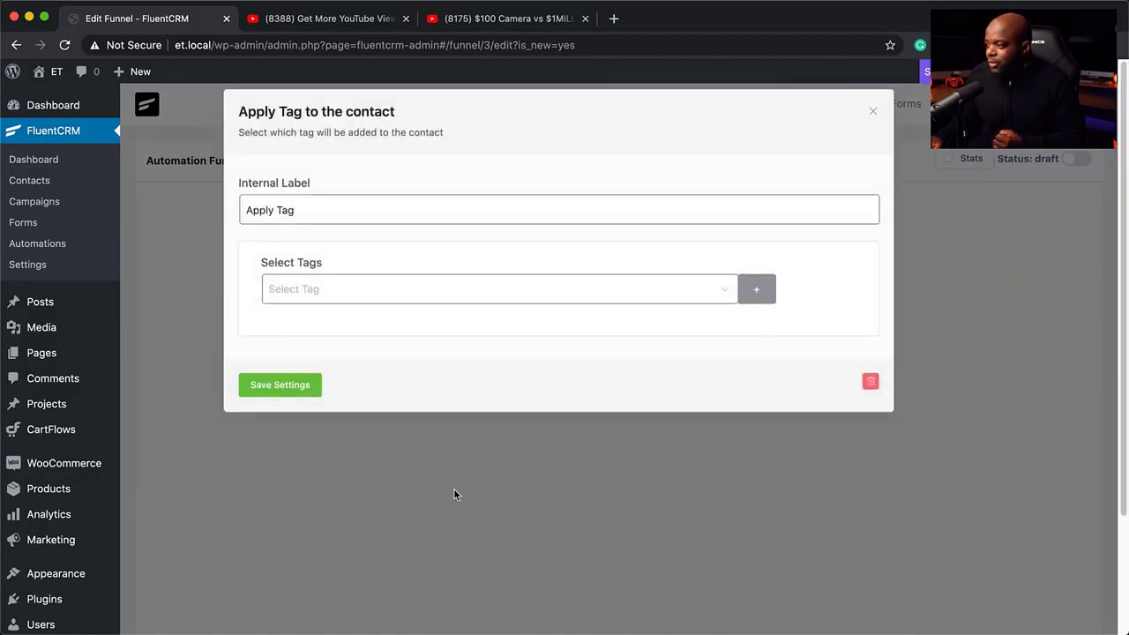
{"action": "left_click", "coordinate": [759, 291]}
{"action": "left_click", "coordinate": [609, 292]}
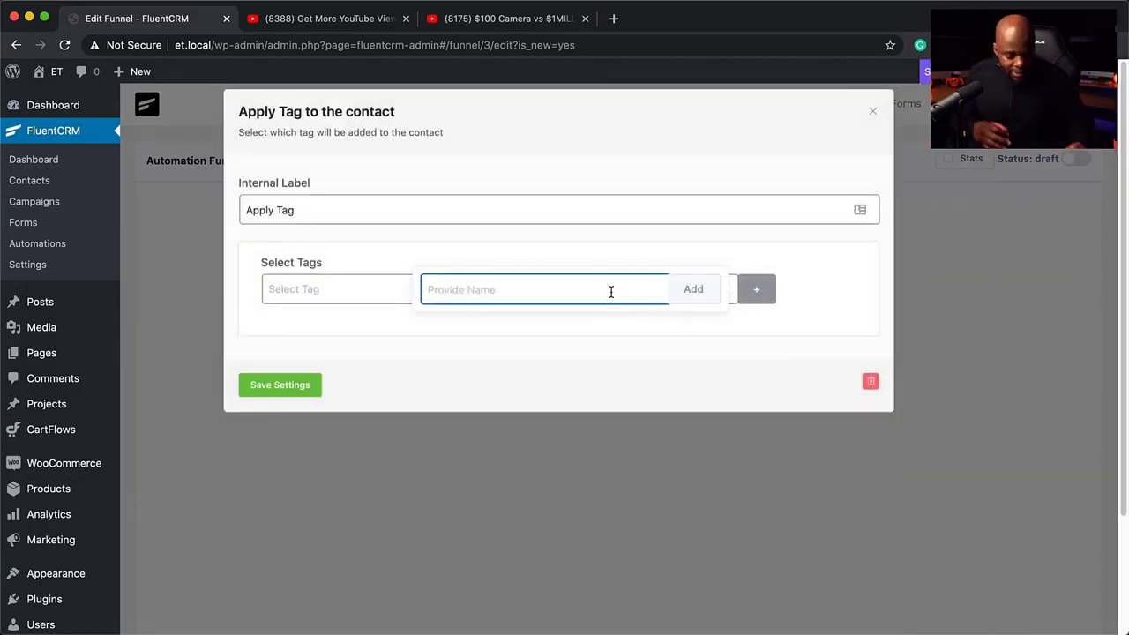
{"action": "type", "text": "subscriber"}
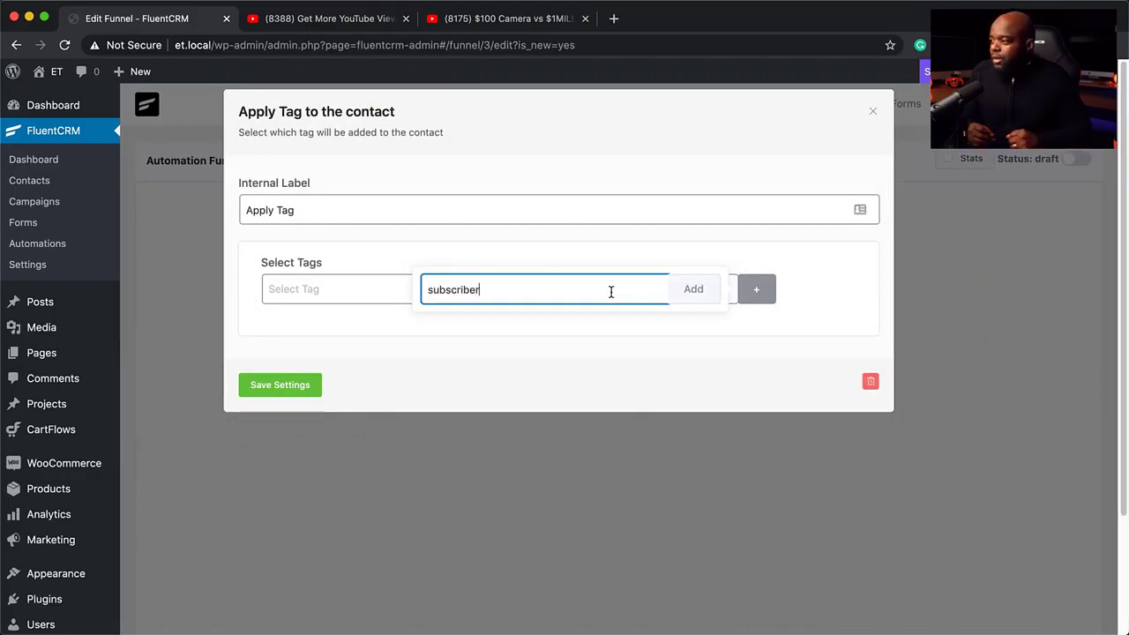
{"action": "left_click", "coordinate": [689, 291]}
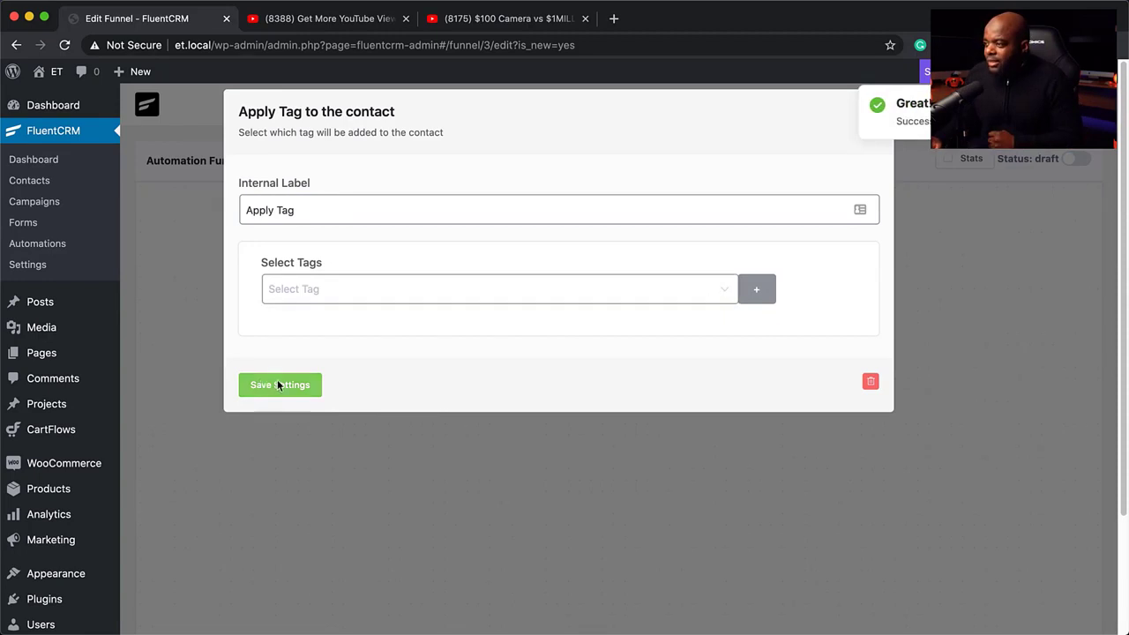
Step: Select the subscriber tag in the Apply Tag action and save its settings
{"action": "left_click", "coordinate": [697, 288]}
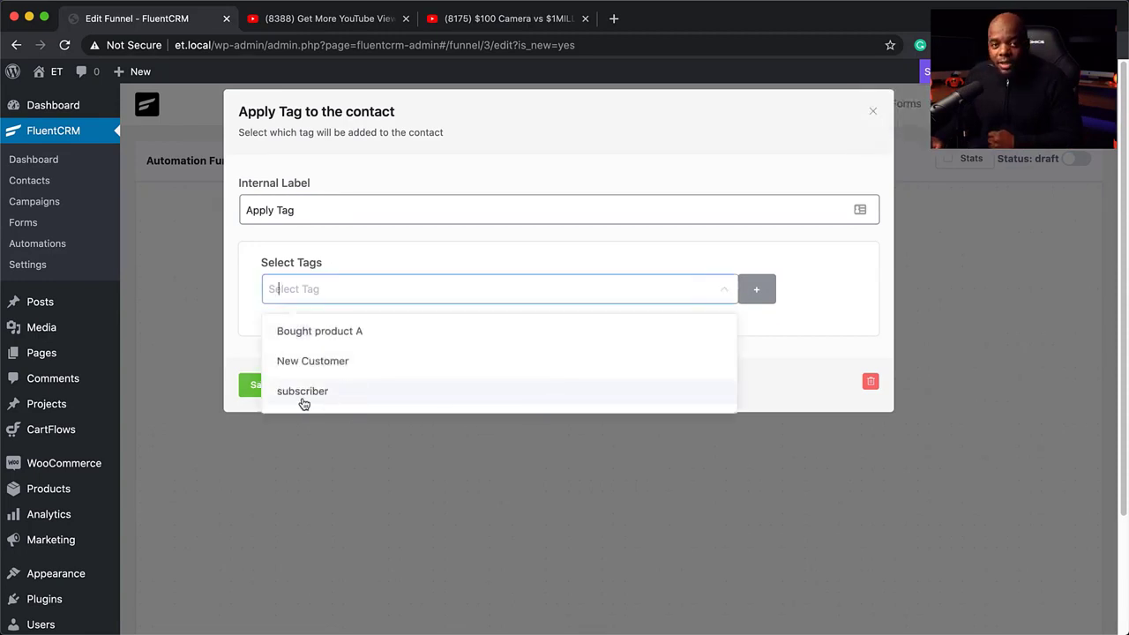
{"action": "left_click", "coordinate": [248, 391]}
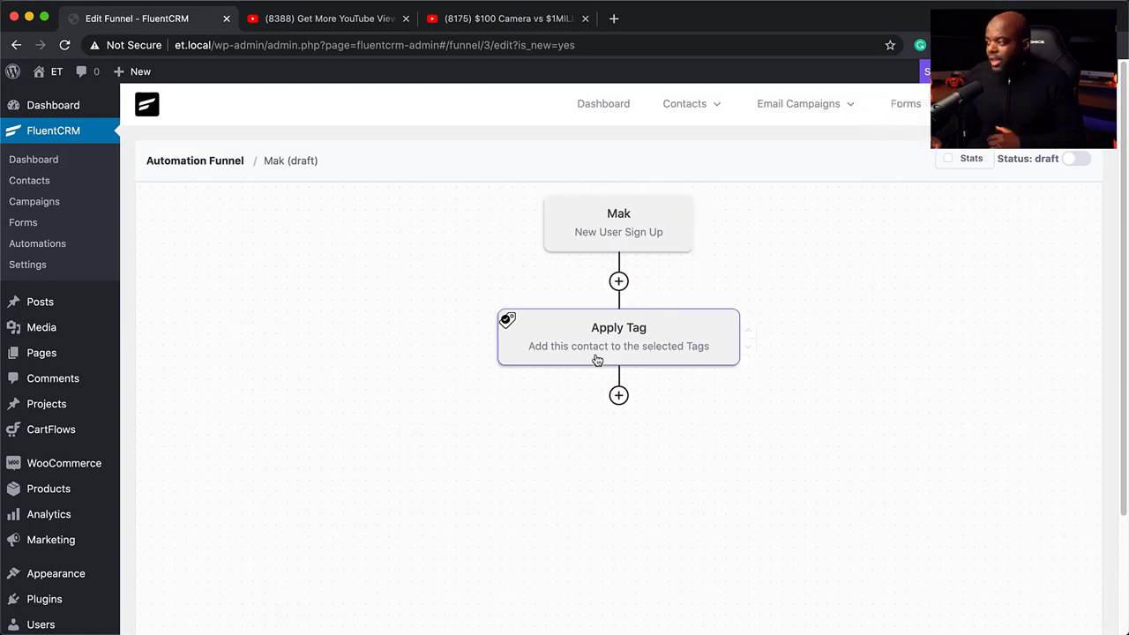
{"action": "left_click", "coordinate": [673, 341]}
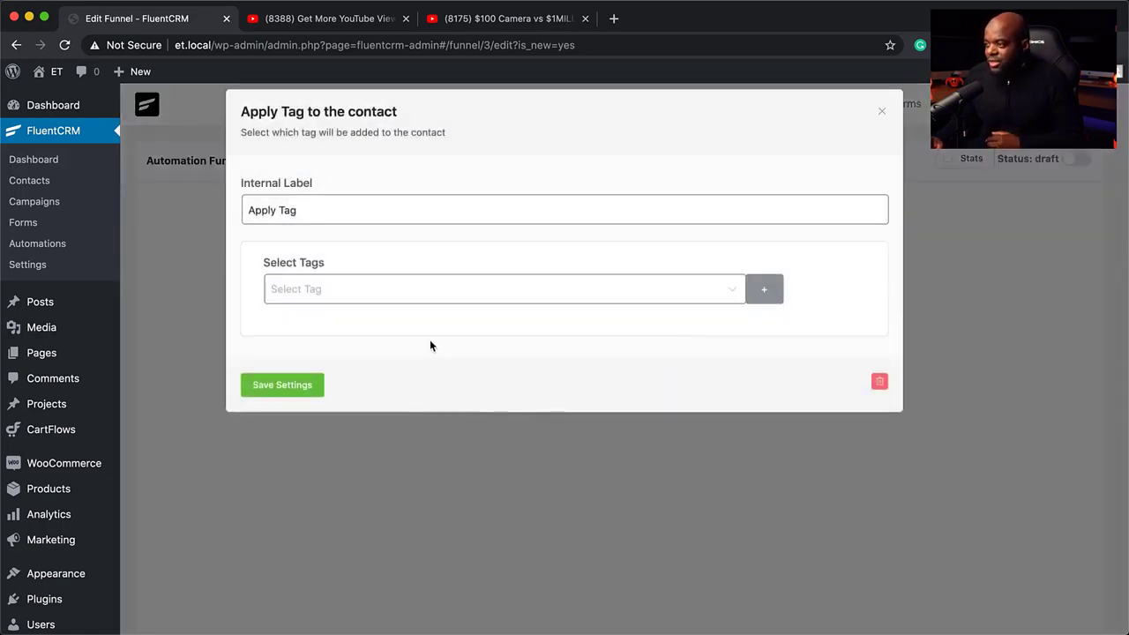
{"action": "left_click", "coordinate": [315, 288]}
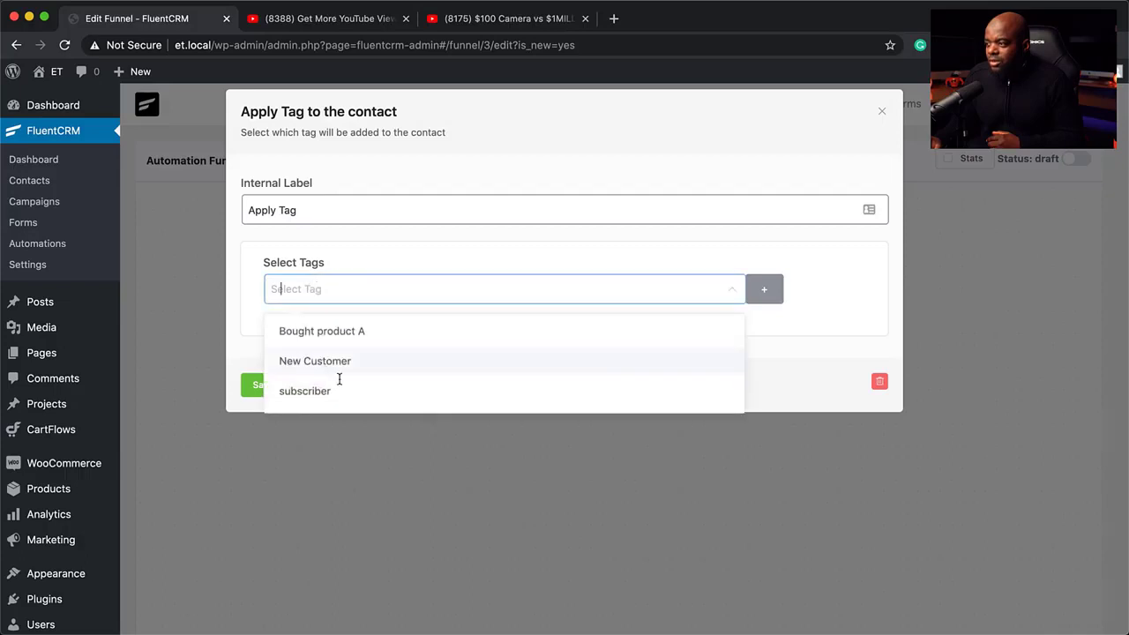
{"action": "left_click", "coordinate": [340, 394]}
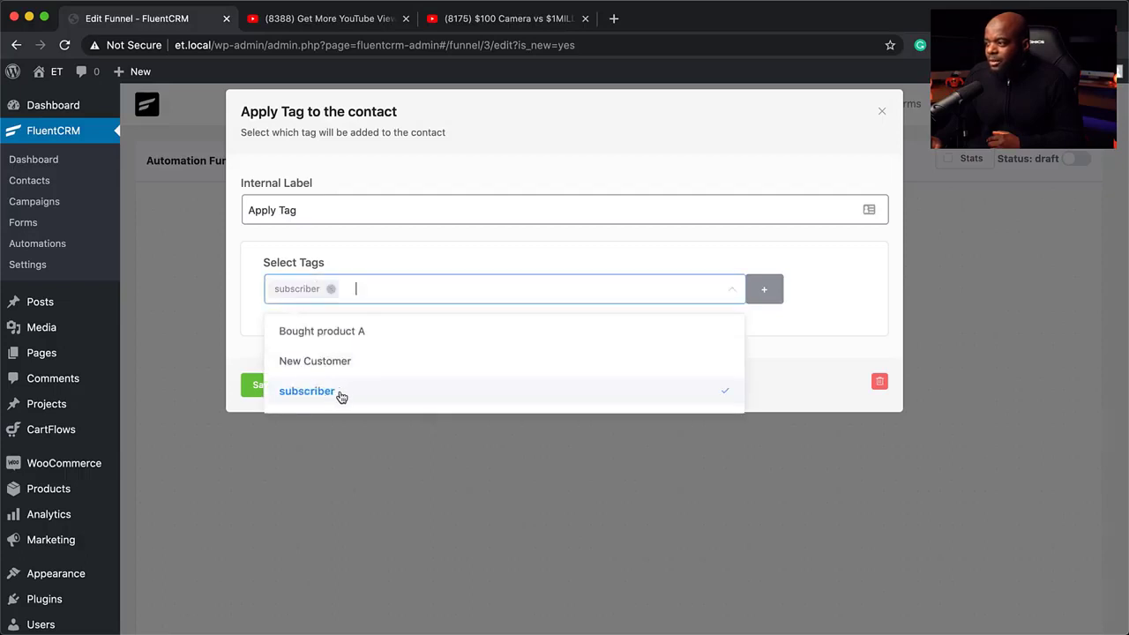
{"action": "left_click", "coordinate": [254, 391]}
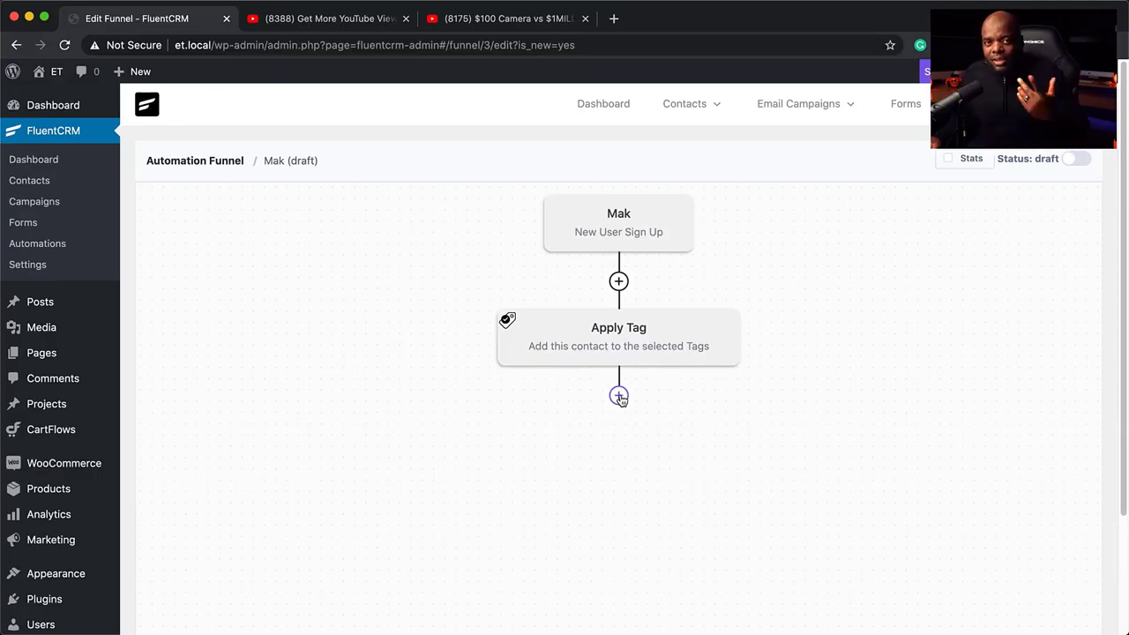
Step: Add an Order Received in WooCommerce benchmark at the funnel's end, targeting Product A as an essential point, and save it
{"action": "left_click", "coordinate": [618, 396]}
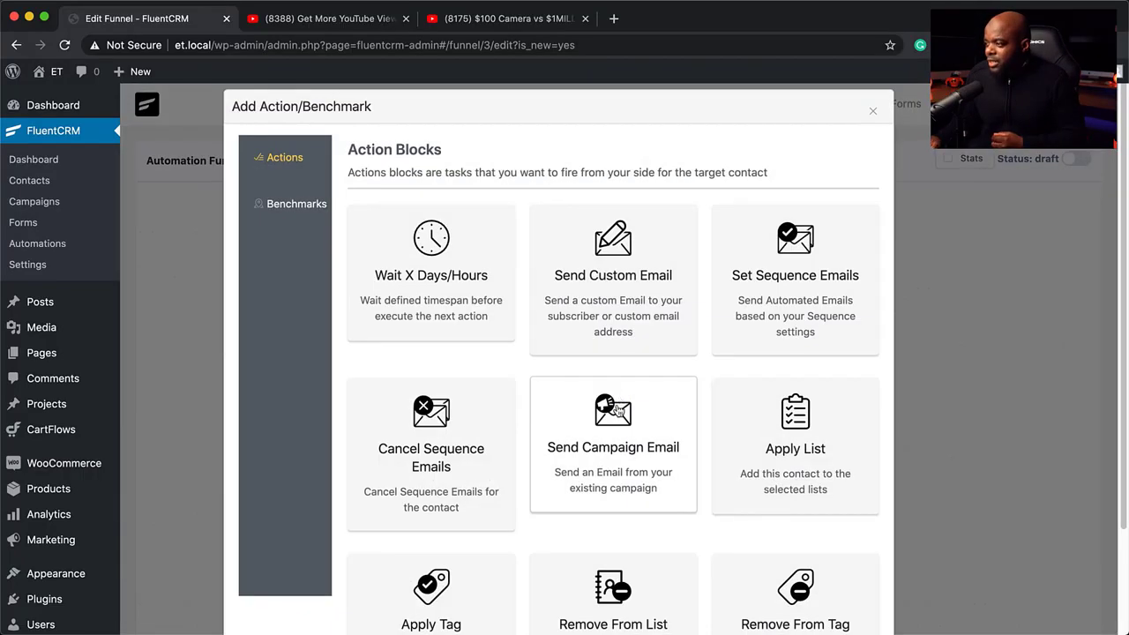
{"action": "left_click", "coordinate": [306, 209]}
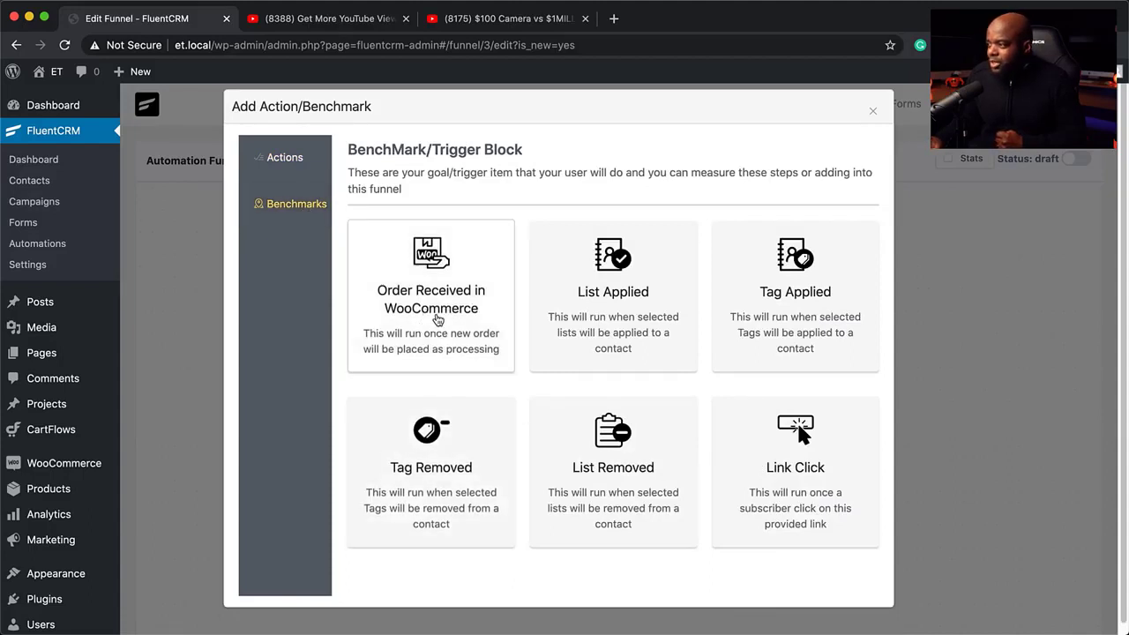
{"action": "left_click", "coordinate": [453, 316]}
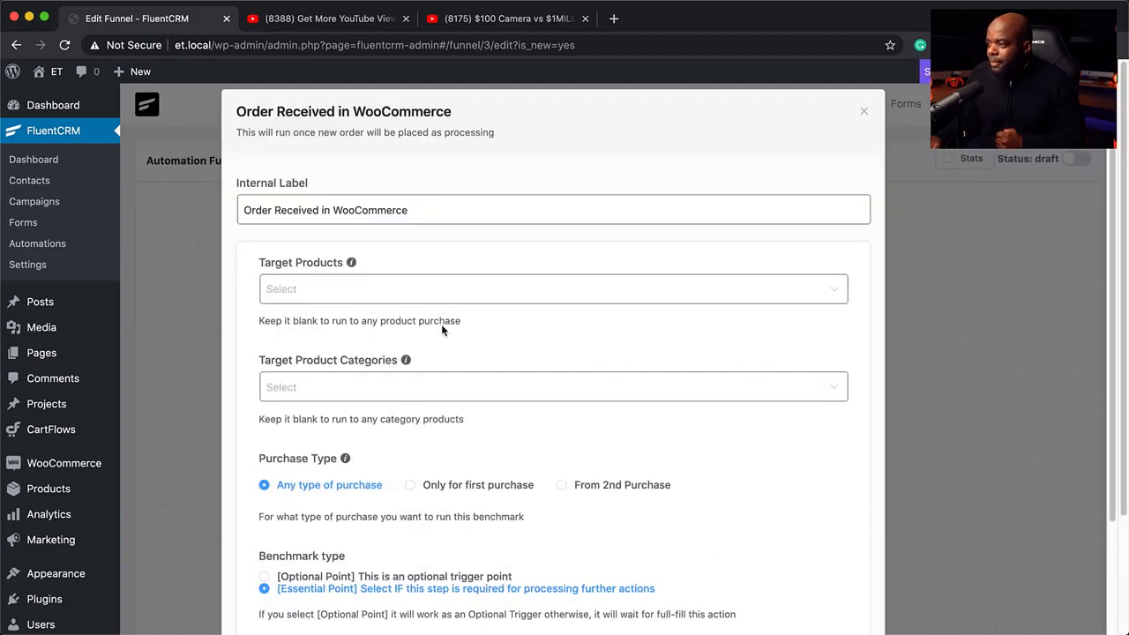
{"action": "left_click", "coordinate": [292, 292]}
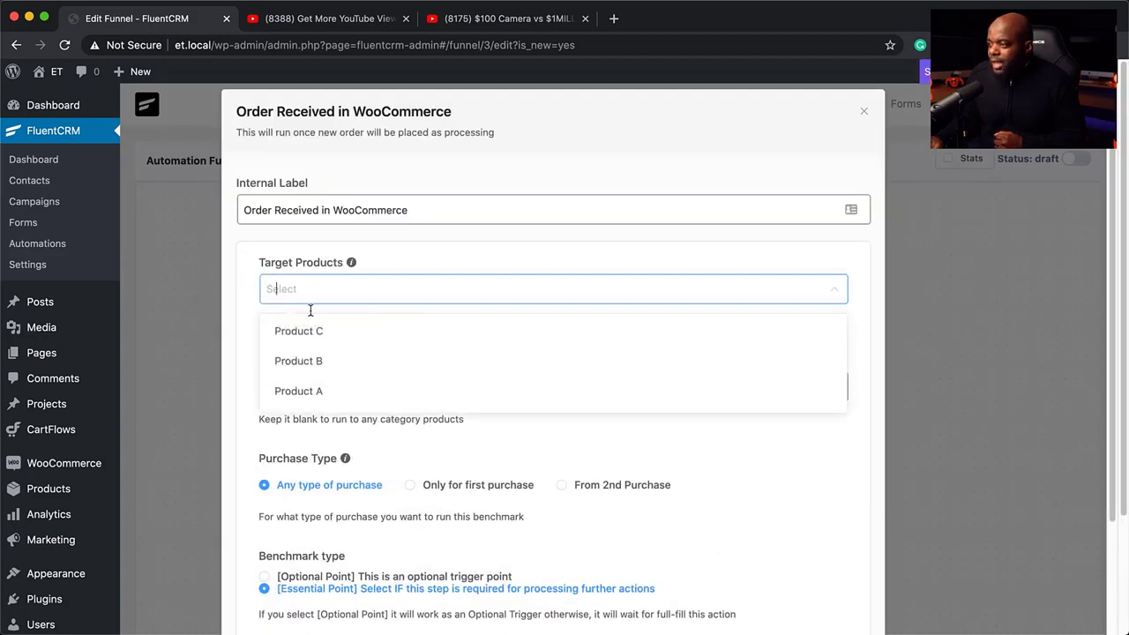
{"action": "left_click", "coordinate": [336, 392]}
{"action": "left_click", "coordinate": [244, 402]}
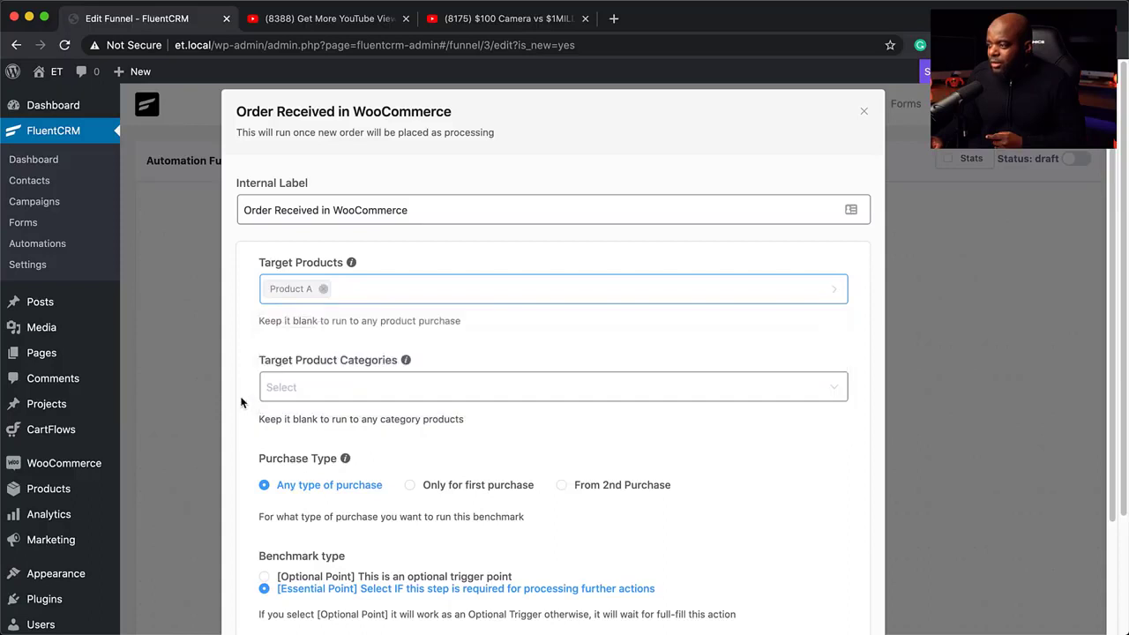
{"action": "scroll", "coordinate": [244, 397], "scroll_direction": "down", "scroll_amount": 3}
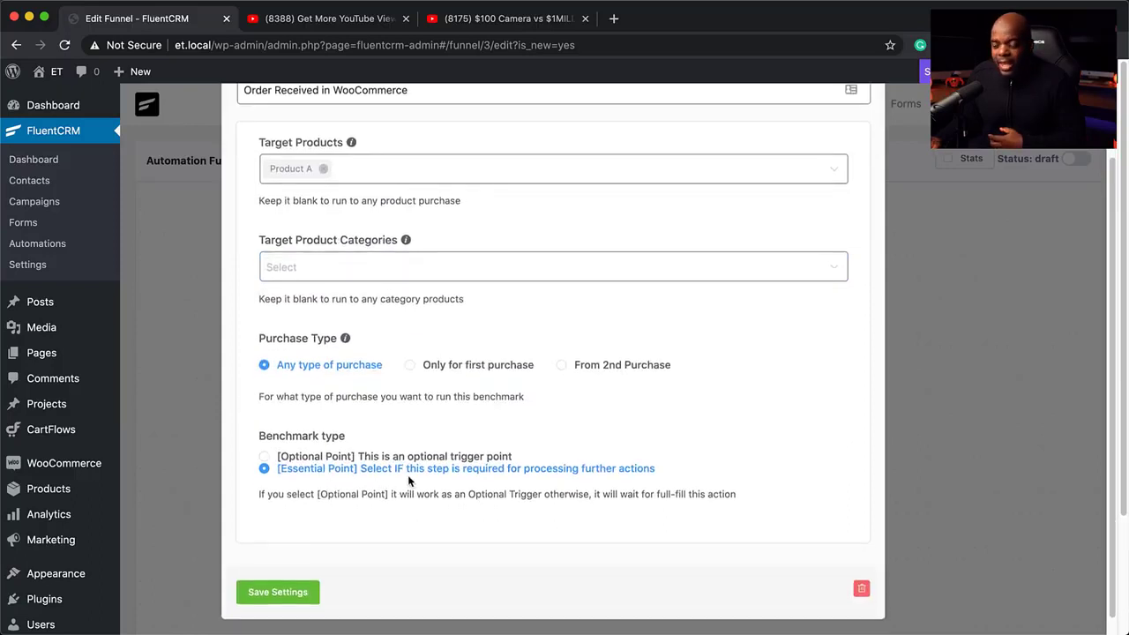
{"action": "left_click", "coordinate": [299, 594]}
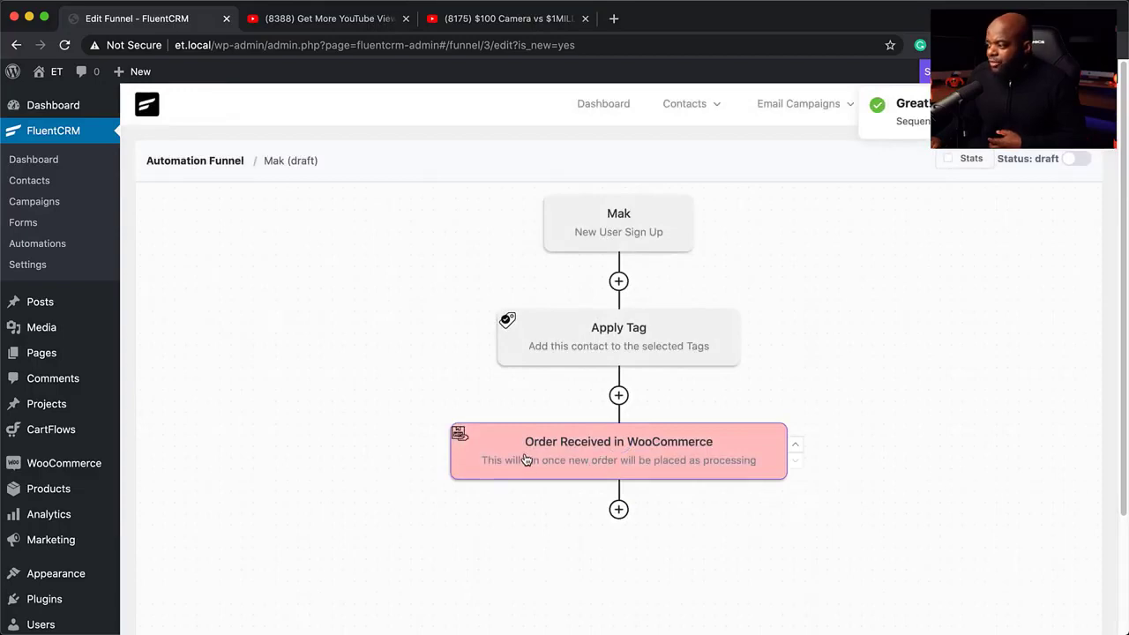
Step: Add a Remove From Tag action for the subscriber tag below the WooCommerce order benchmark and save it
{"action": "left_click", "coordinate": [618, 511]}
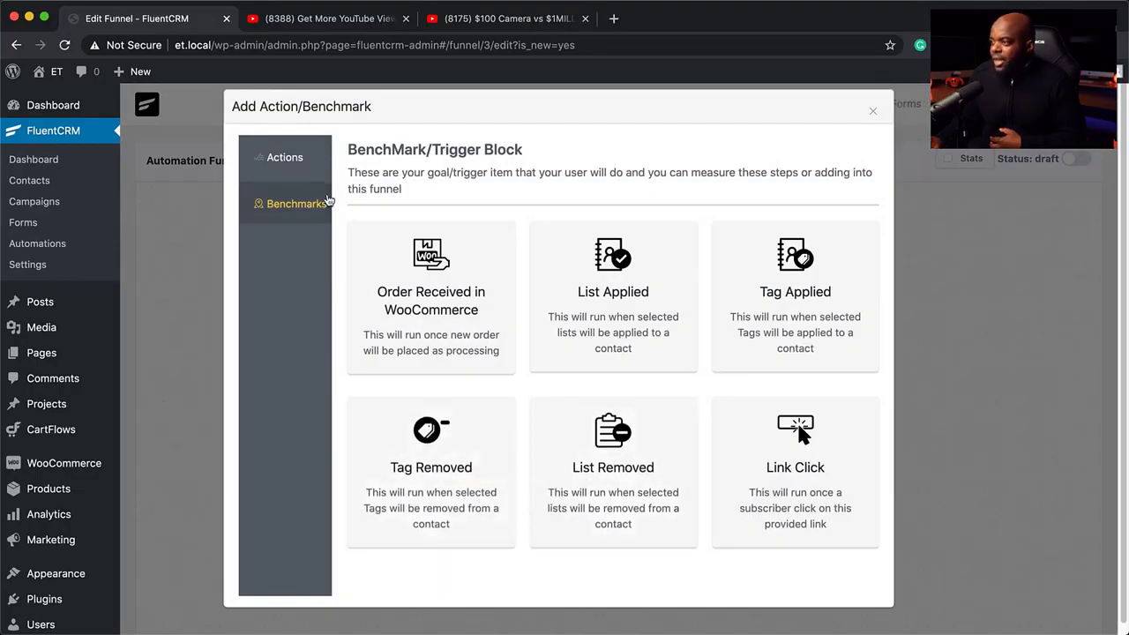
{"action": "left_click", "coordinate": [284, 157]}
{"action": "scroll", "coordinate": [666, 512], "scroll_direction": "down", "scroll_amount": 3}
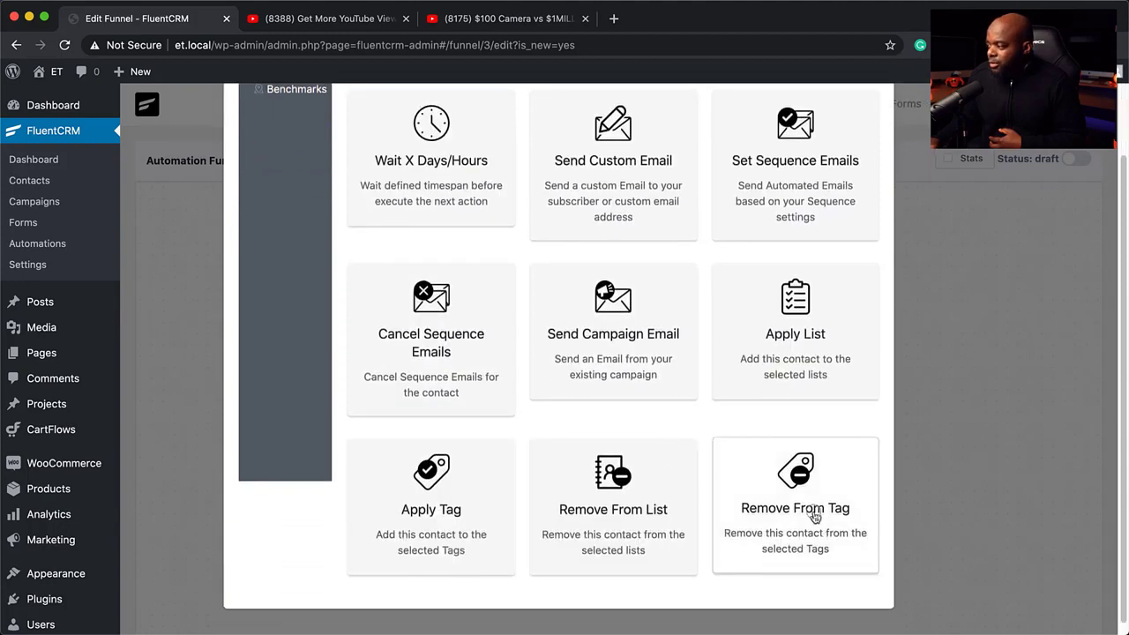
{"action": "left_click", "coordinate": [811, 517]}
{"action": "left_click", "coordinate": [342, 290]}
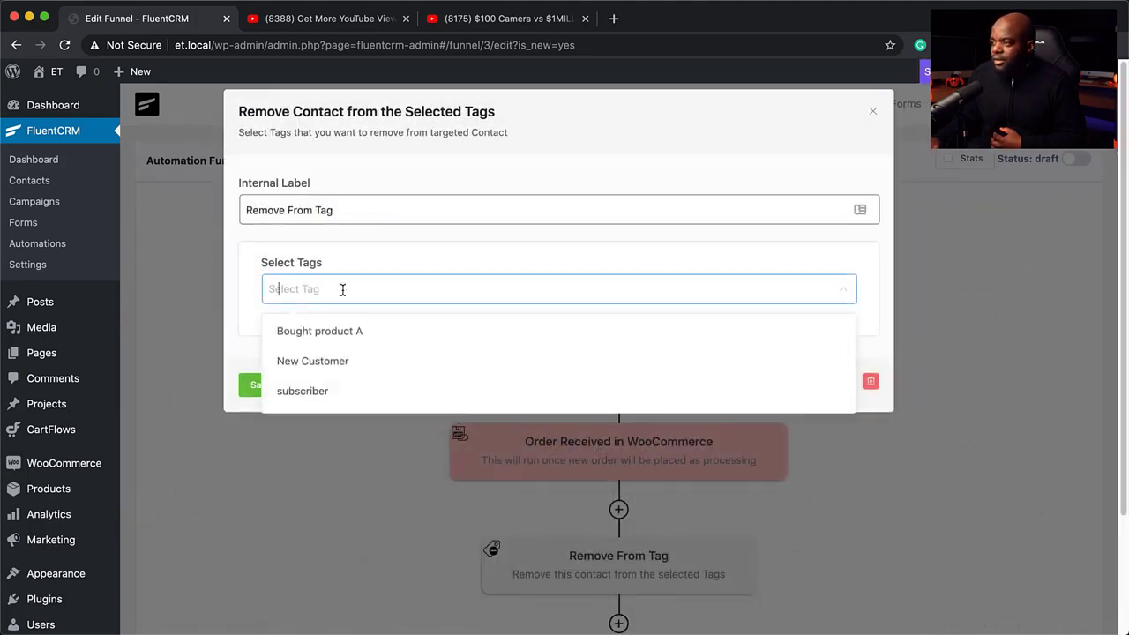
{"action": "left_click", "coordinate": [368, 396]}
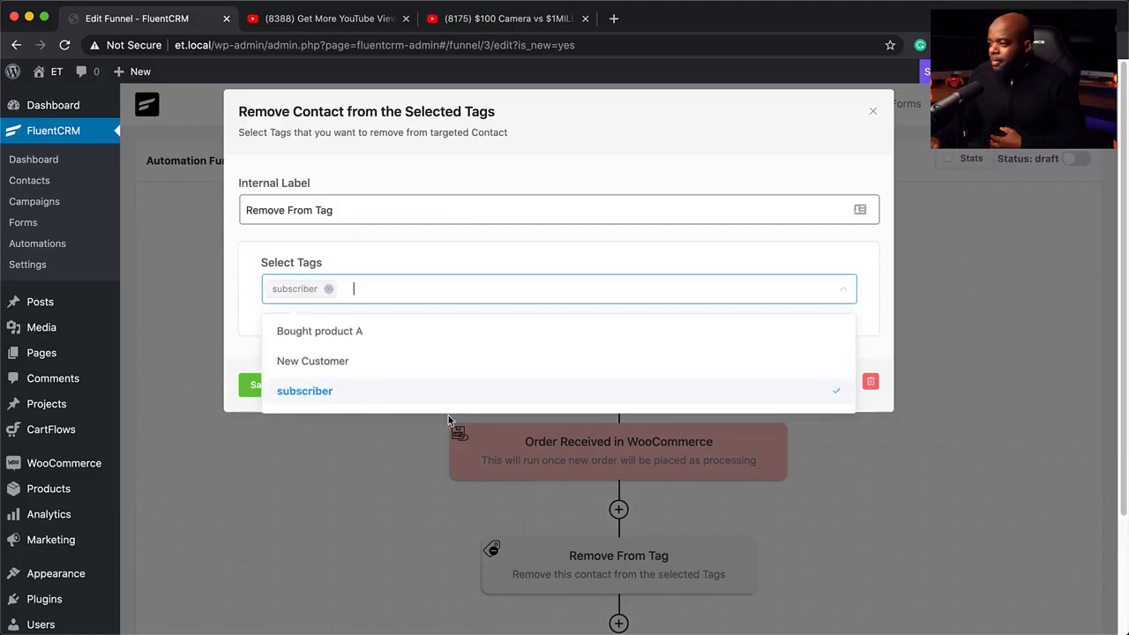
{"action": "left_click", "coordinate": [251, 385]}
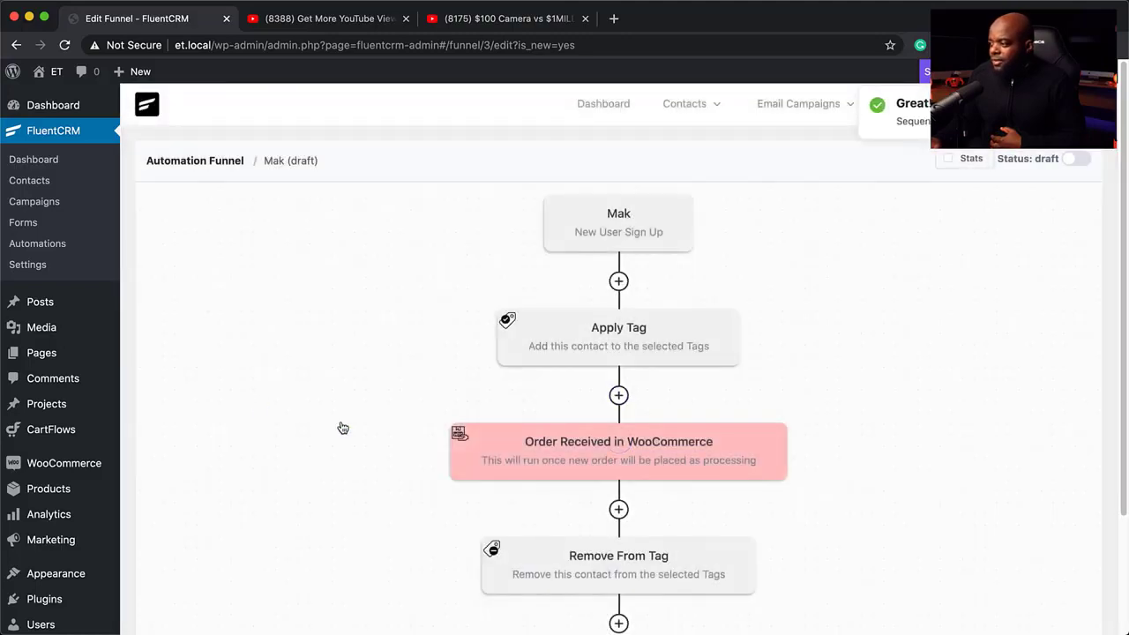
Step: Add an Apply Tag action with the New Customer tag below the Remove From Tag action and save it
{"action": "scroll", "coordinate": [343, 428], "scroll_direction": "down", "scroll_amount": 3}
{"action": "left_click", "coordinate": [619, 476]}
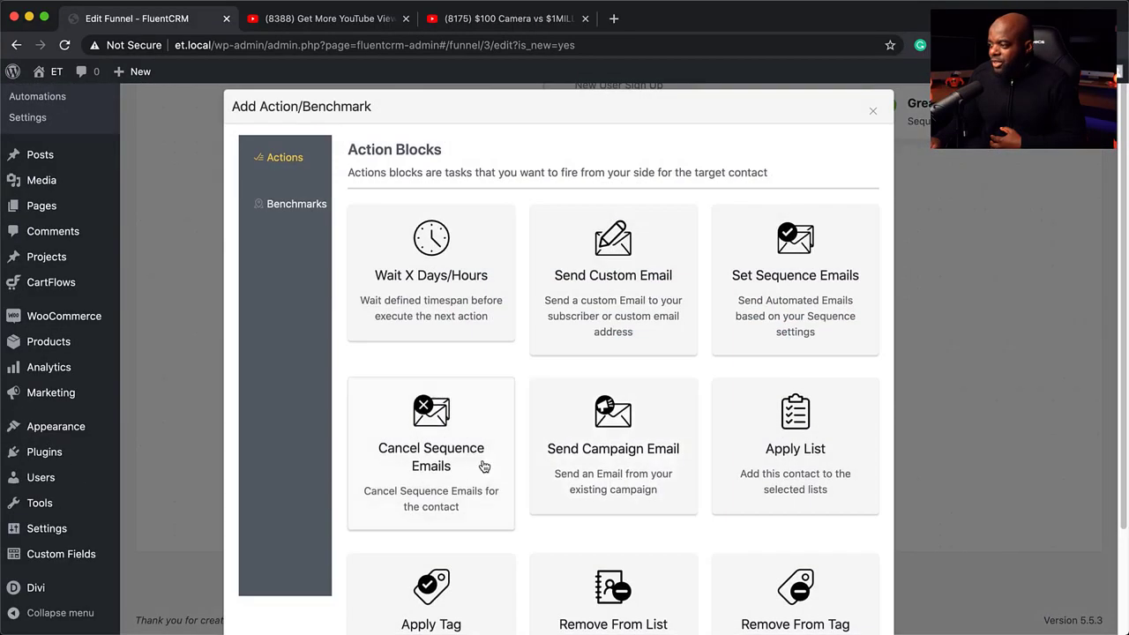
{"action": "scroll", "coordinate": [481, 489], "scroll_direction": "down", "scroll_amount": 2}
{"action": "left_click", "coordinate": [429, 517]}
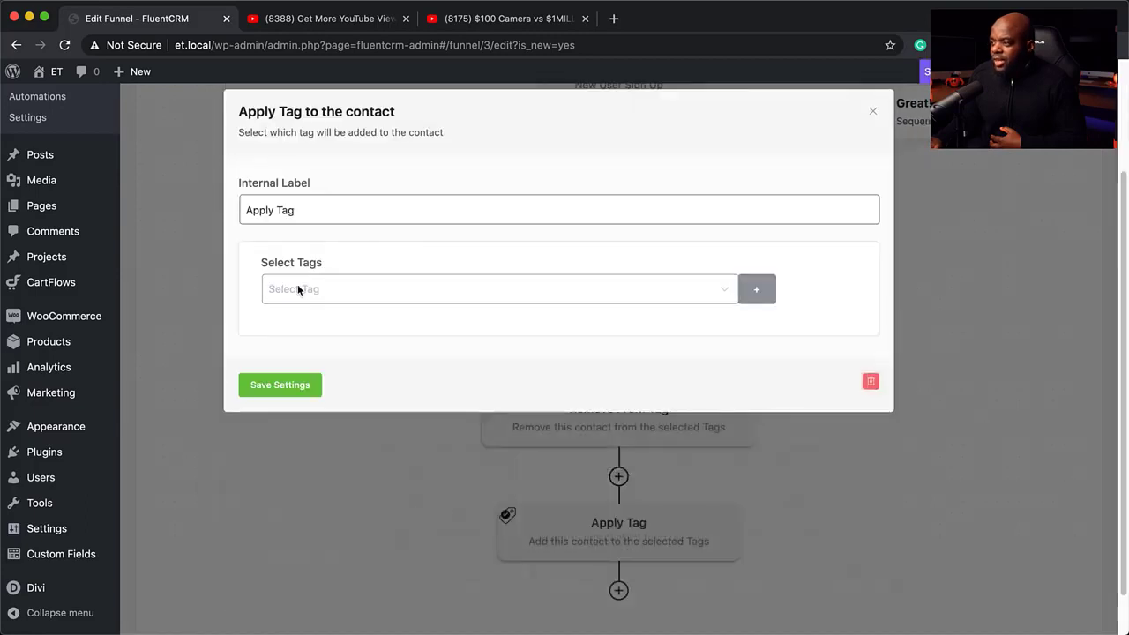
{"action": "left_click", "coordinate": [299, 290]}
{"action": "left_click", "coordinate": [368, 363]}
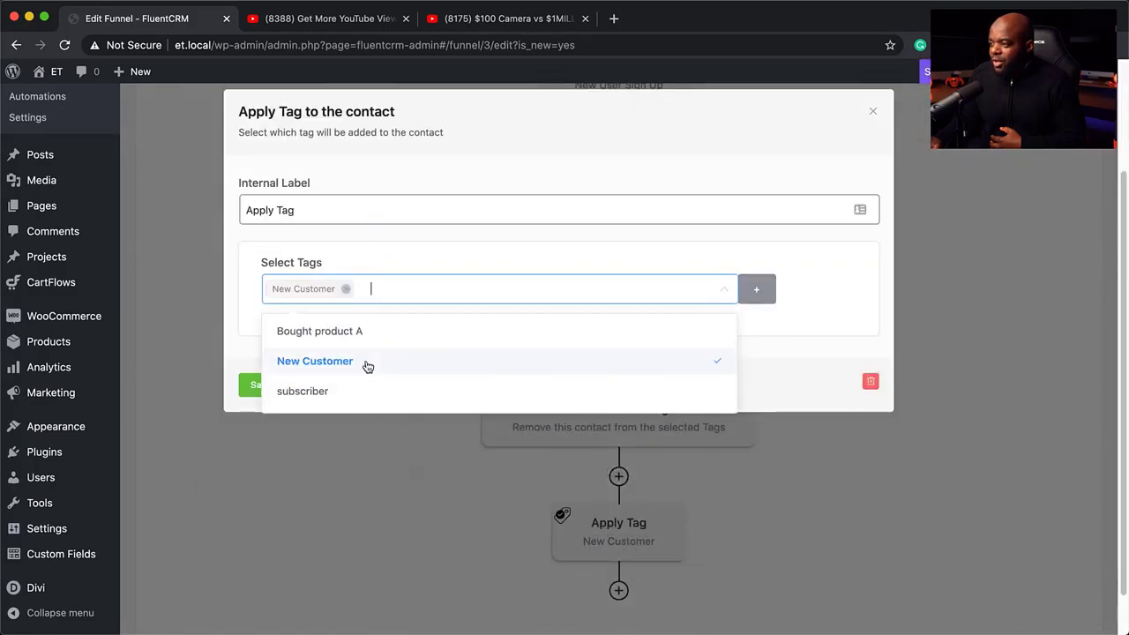
{"action": "left_click", "coordinate": [248, 386]}
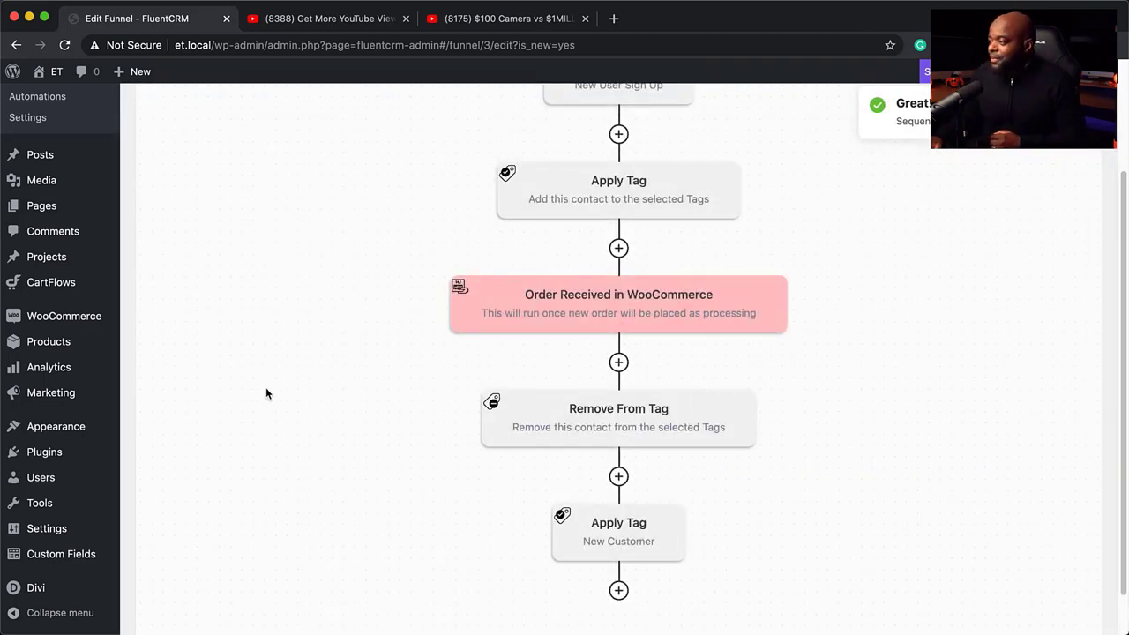
Step: Look over the funnel from its trigger and open the list of all contacts
{"action": "scroll", "coordinate": [381, 388], "scroll_direction": "up", "scroll_amount": 4}
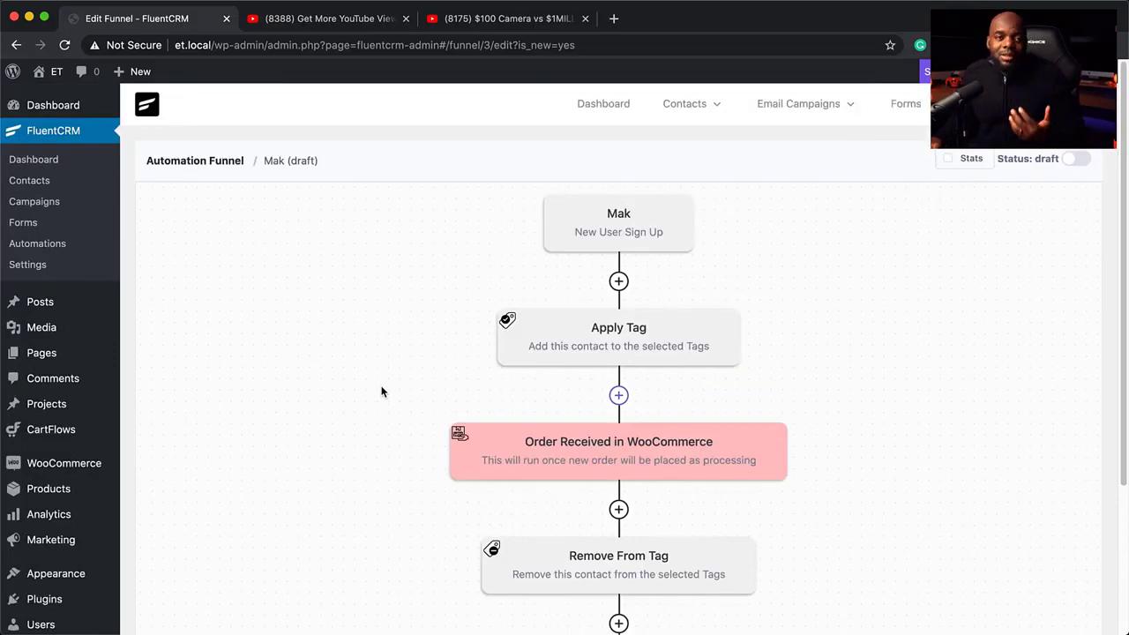
{"action": "left_click", "coordinate": [685, 103]}
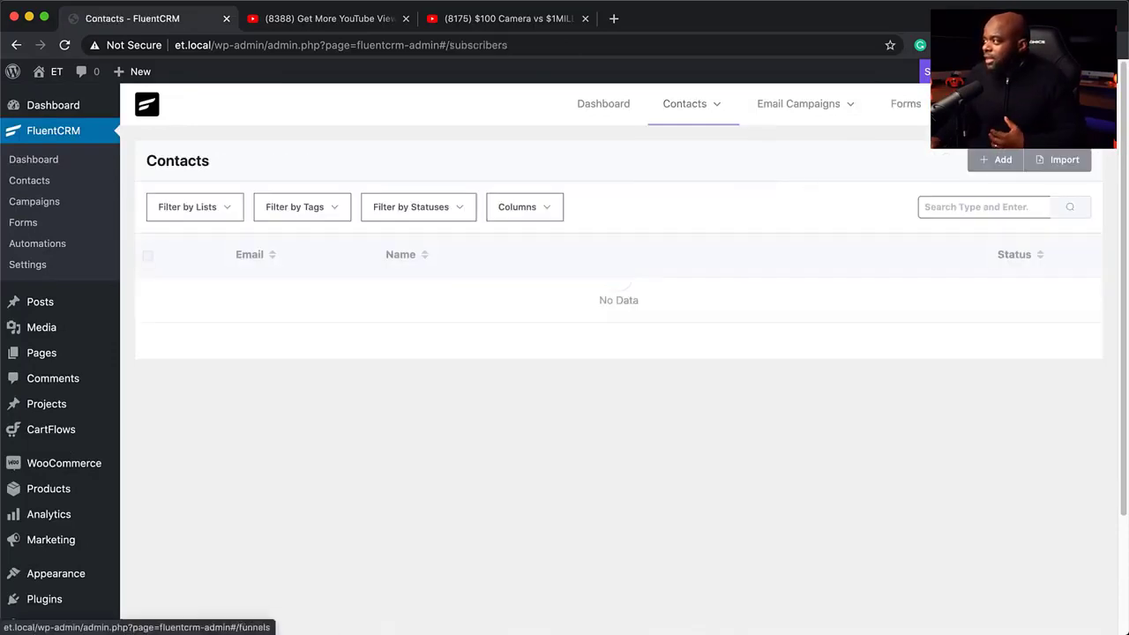
Step: Open the automation with the New User Sign Up trigger and look over its sequence from the trigger to the last action
{"action": "left_click", "coordinate": [986, 104]}
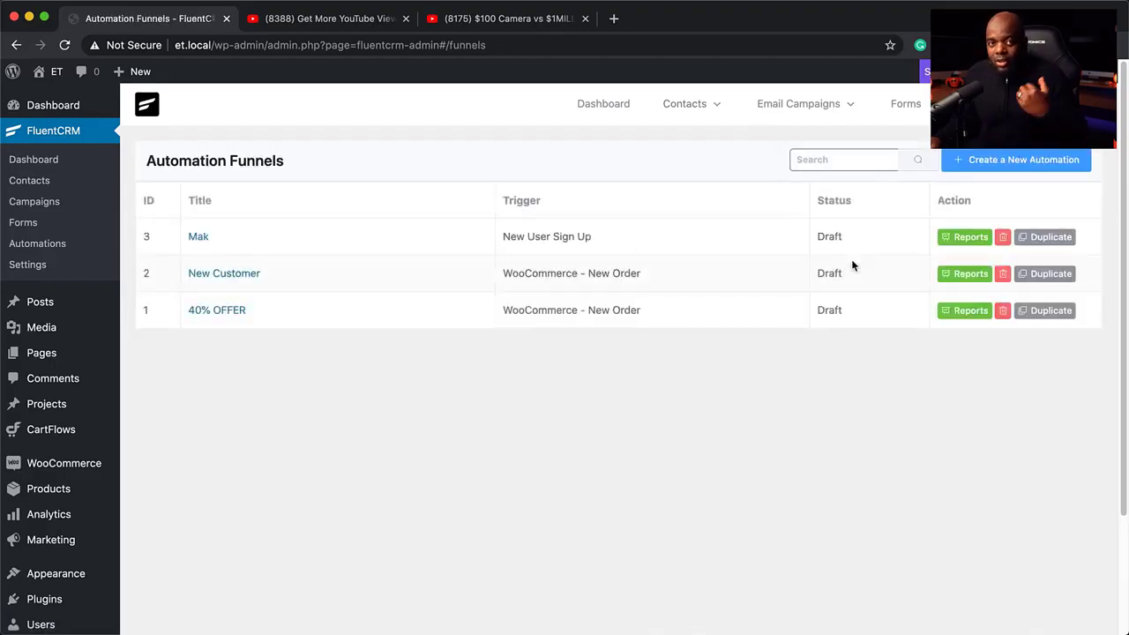
{"action": "left_click", "coordinate": [196, 236]}
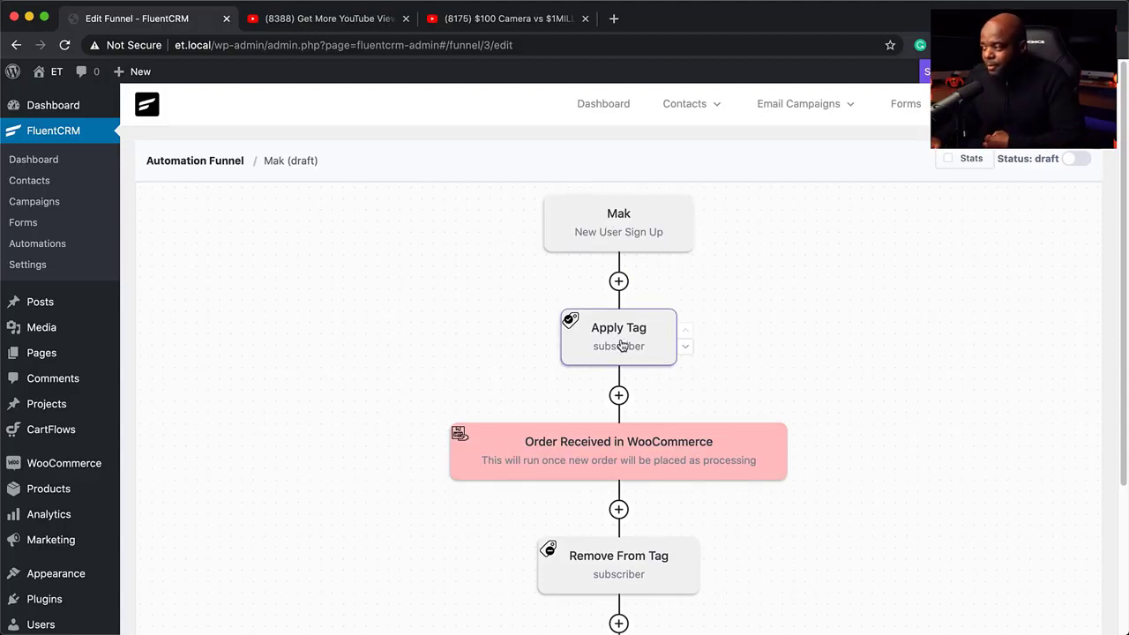
{"action": "scroll", "coordinate": [622, 346], "scroll_direction": "down", "scroll_amount": 3}
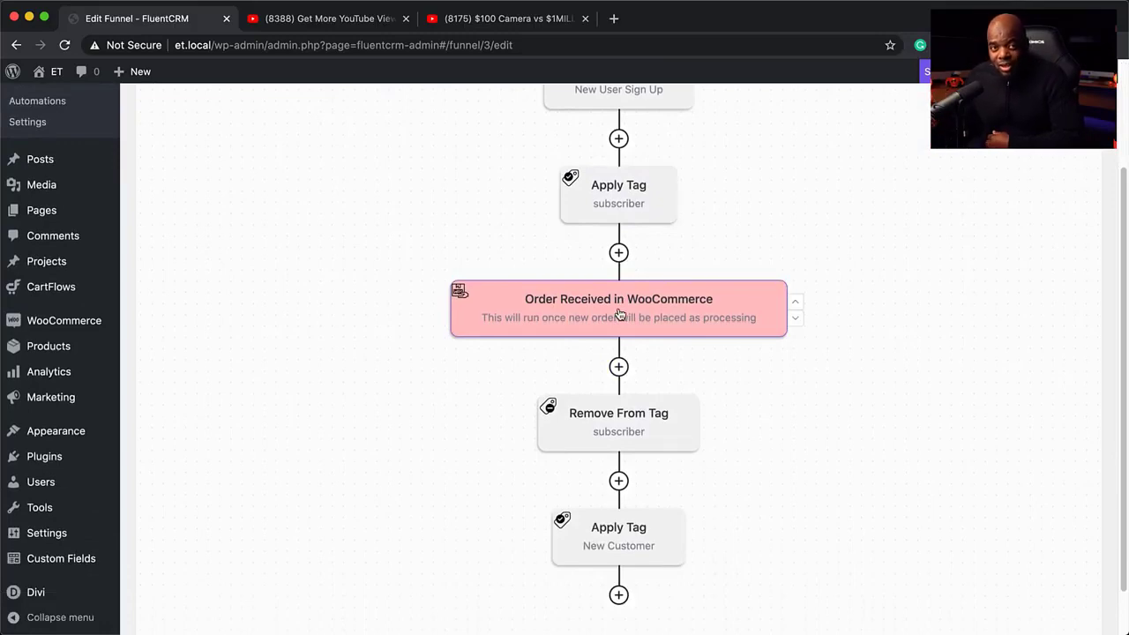
{"action": "scroll", "coordinate": [600, 361], "scroll_direction": "down", "scroll_amount": 1}
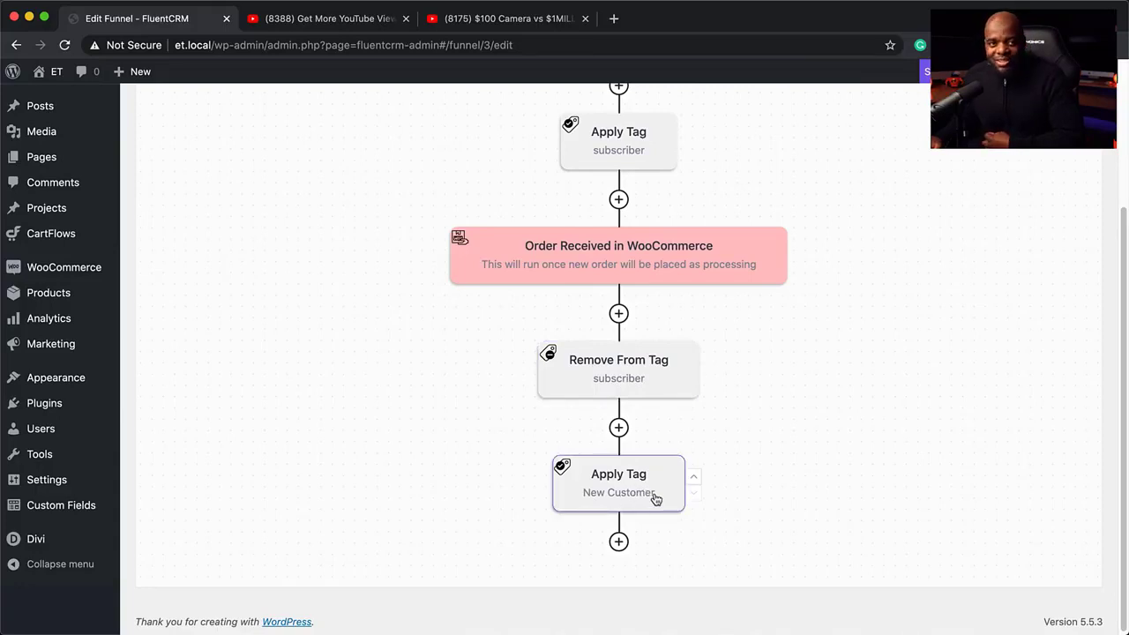
{"action": "scroll", "coordinate": [688, 411], "scroll_direction": "up", "scroll_amount": 4}
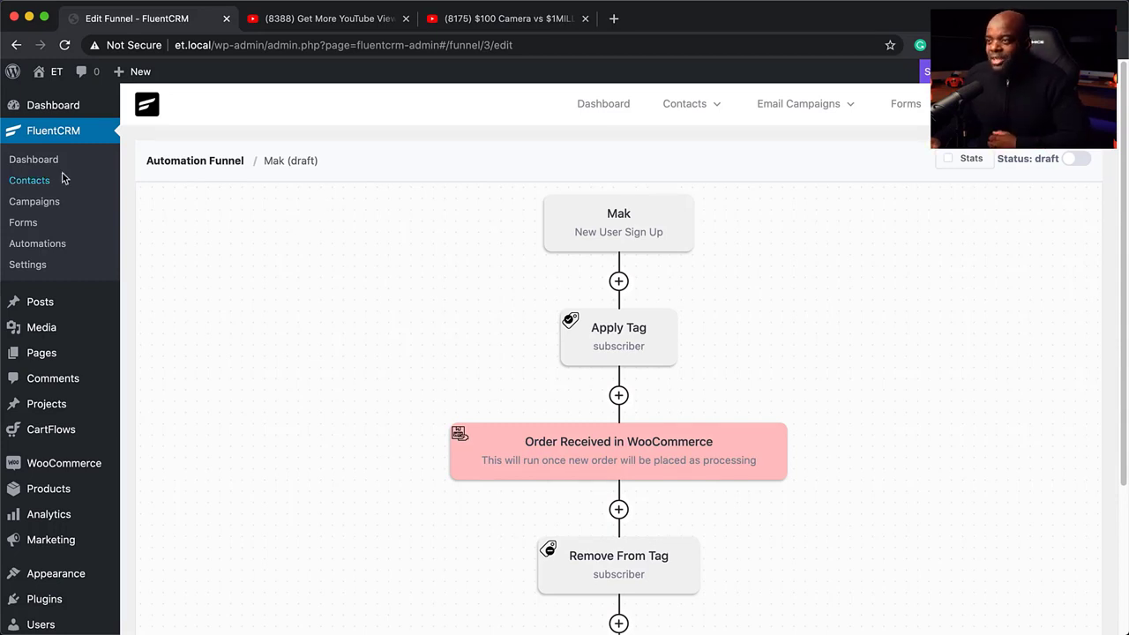
Step: Duplicate the 40% OFFER automation and name the copy 50% OFFER
{"action": "left_click", "coordinate": [49, 246]}
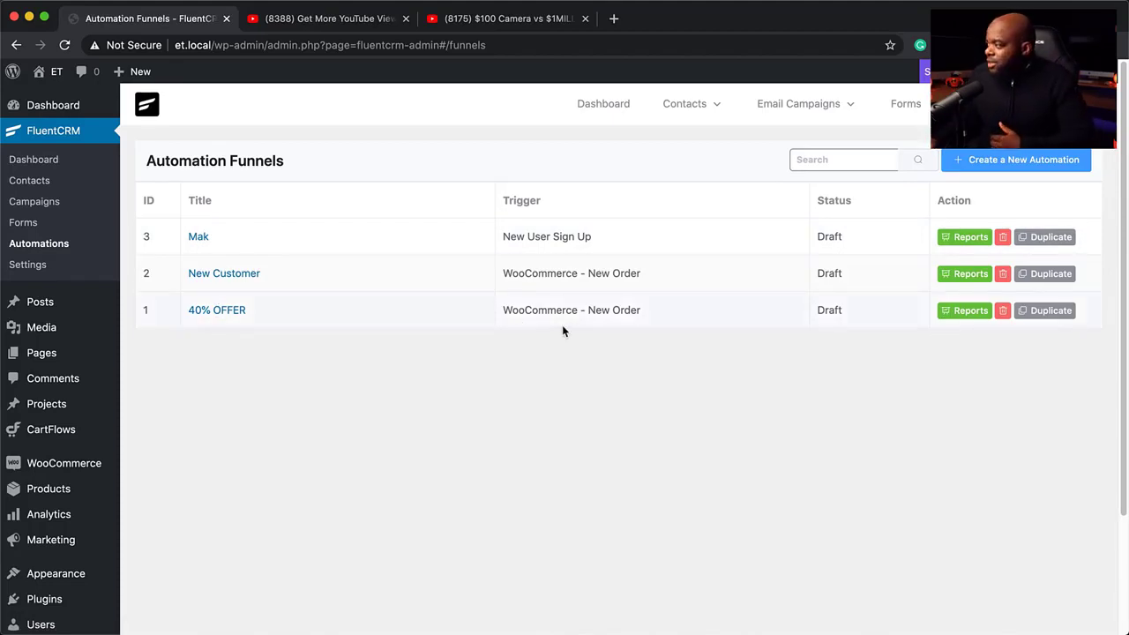
{"action": "left_click", "coordinate": [1034, 314]}
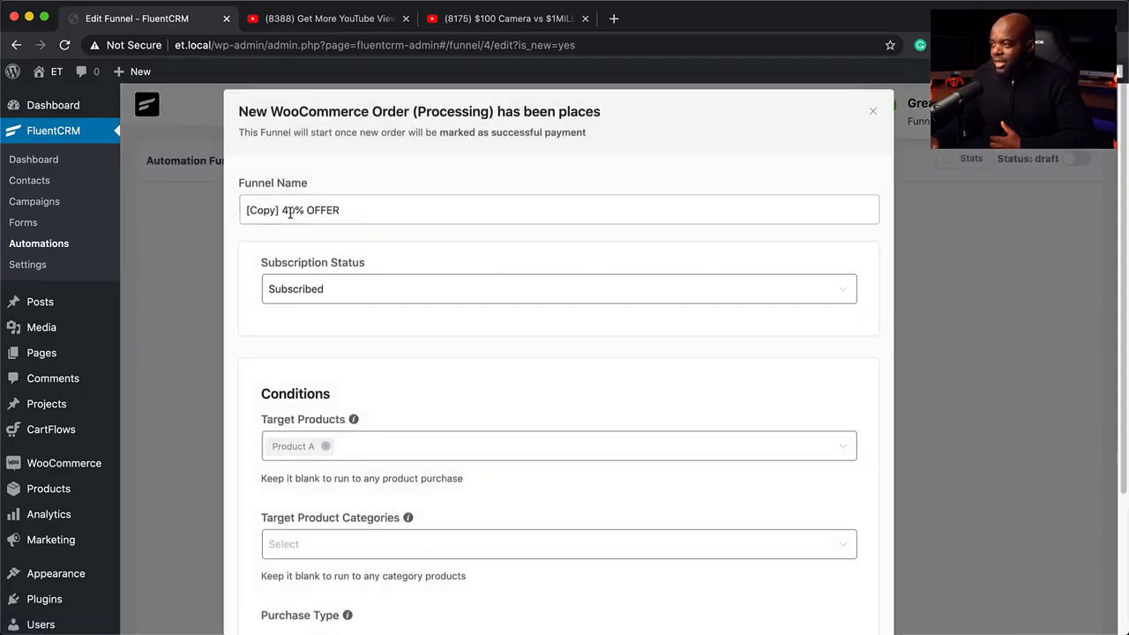
{"action": "left_click", "coordinate": [288, 212]}
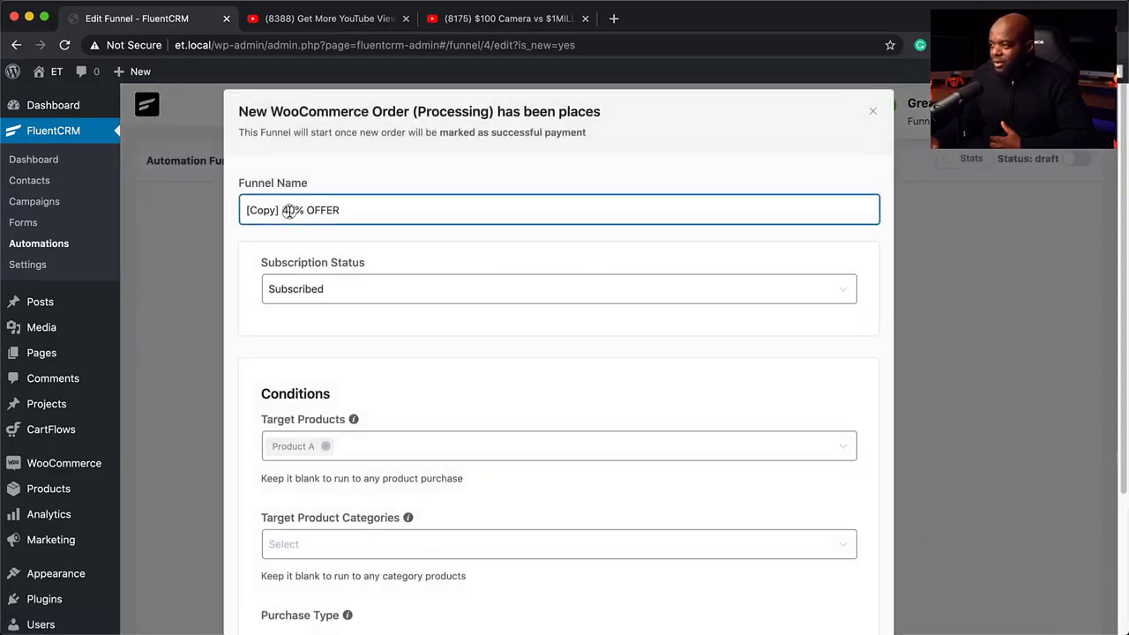
{"action": "key", "text": "BackSpace"}
{"action": "type", "text": "5"}
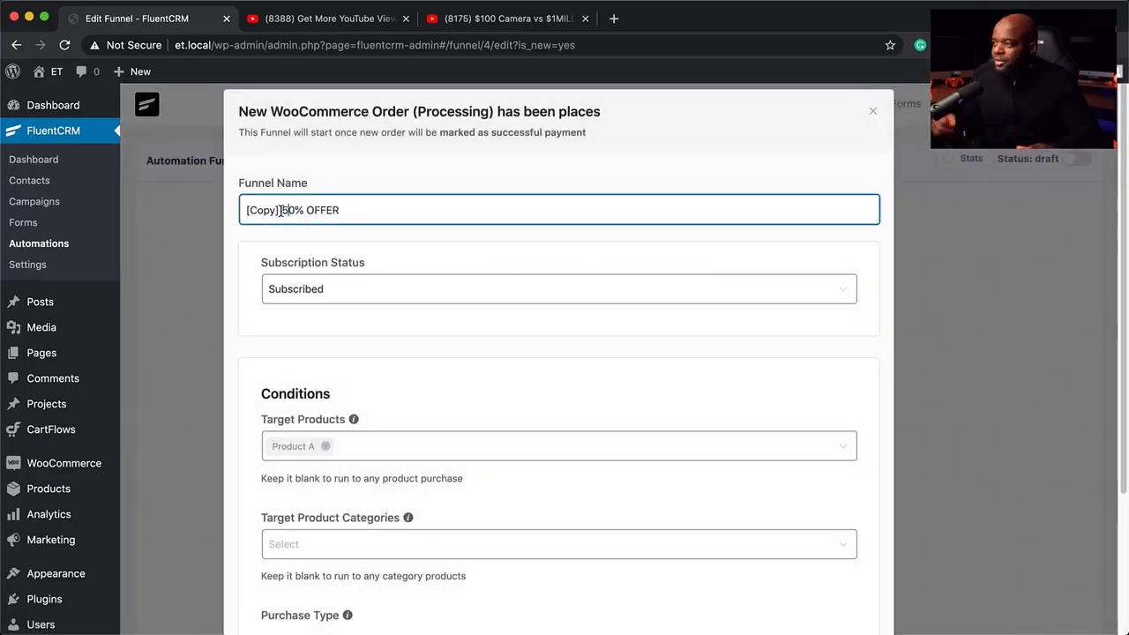
{"action": "left_click_drag", "start_coordinate": [265, 209], "coordinate": [175, 206]}
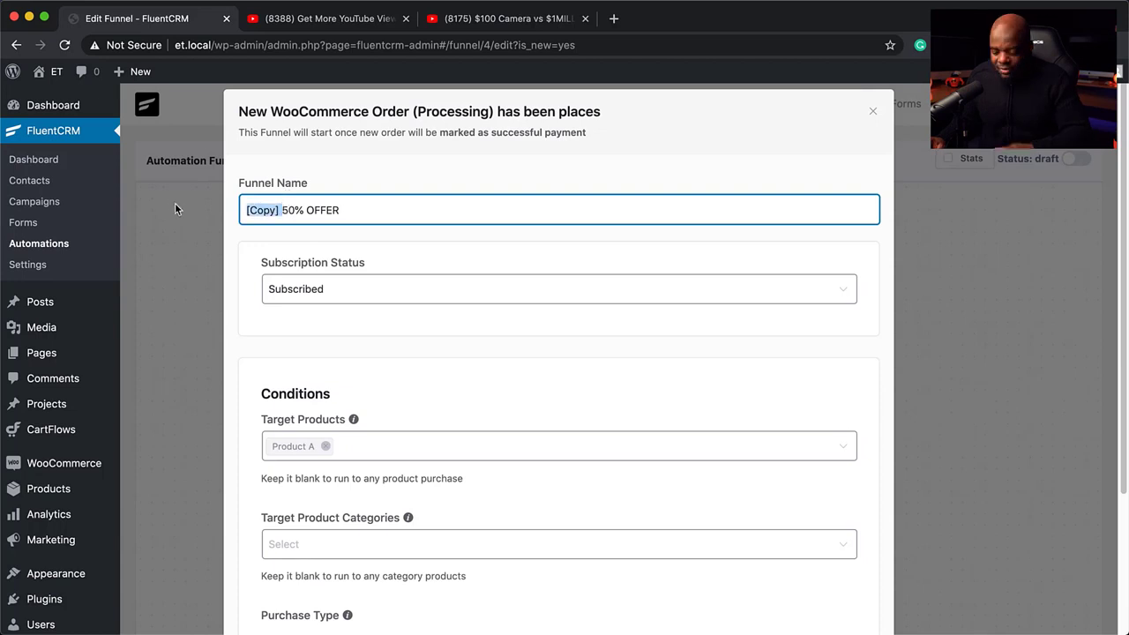
{"action": "key", "text": "BackSpace"}
Step: Replace Product A with Product B as the funnel's target product and save the trigger settings
{"action": "scroll", "coordinate": [404, 310], "scroll_direction": "down", "scroll_amount": 2}
{"action": "scroll", "coordinate": [404, 316], "scroll_direction": "down", "scroll_amount": 2}
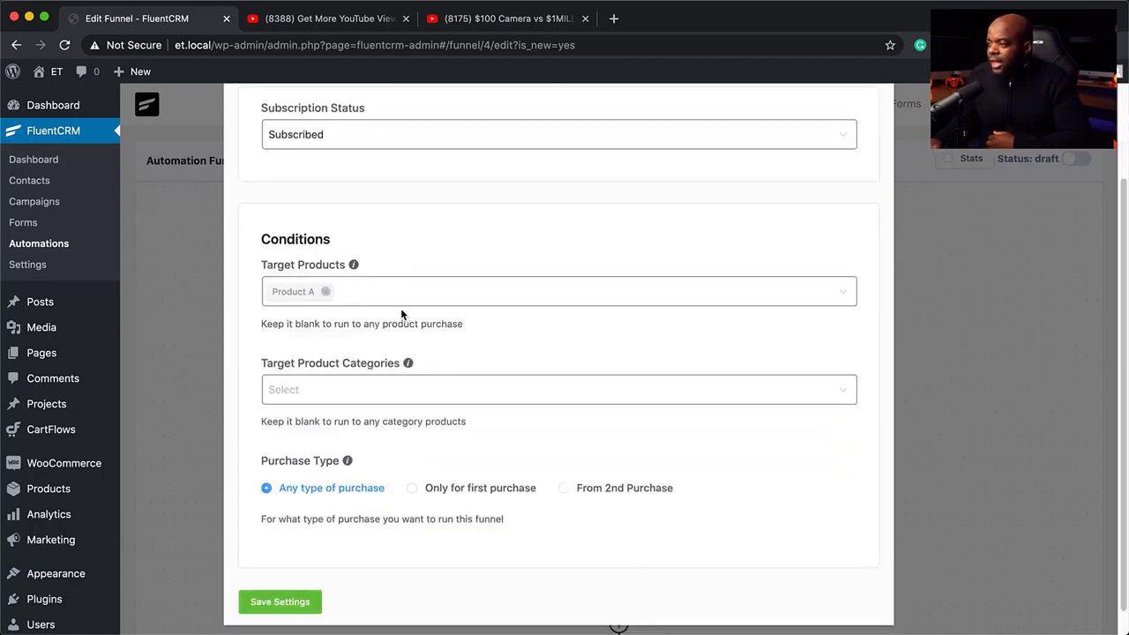
{"action": "left_click", "coordinate": [324, 291]}
{"action": "left_click", "coordinate": [310, 296]}
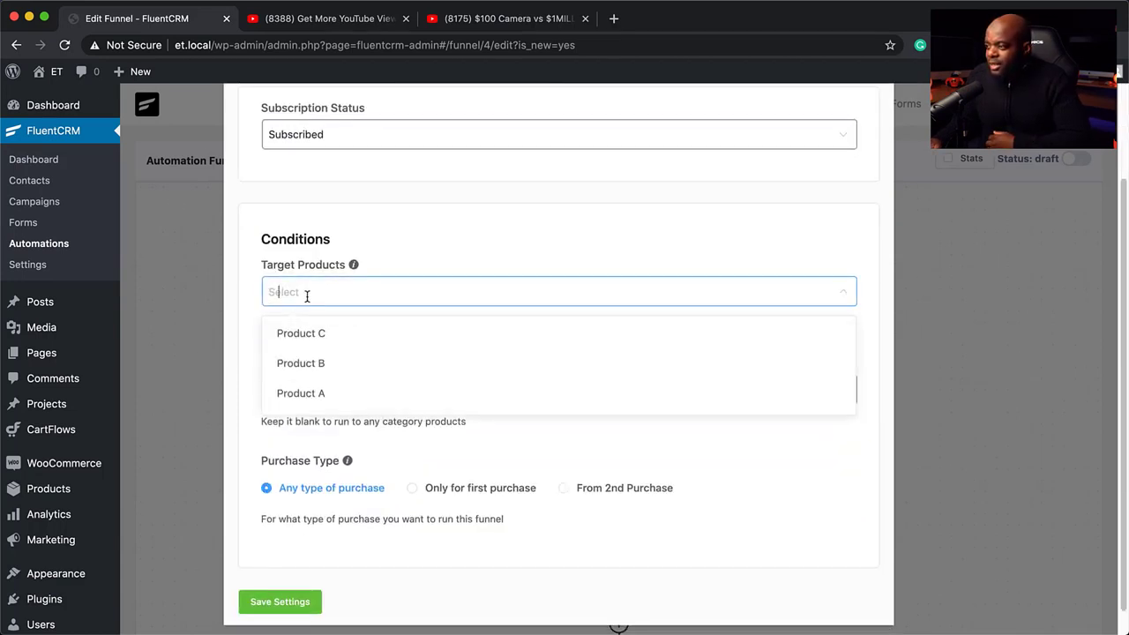
{"action": "left_click", "coordinate": [346, 362]}
{"action": "left_click", "coordinate": [464, 248]}
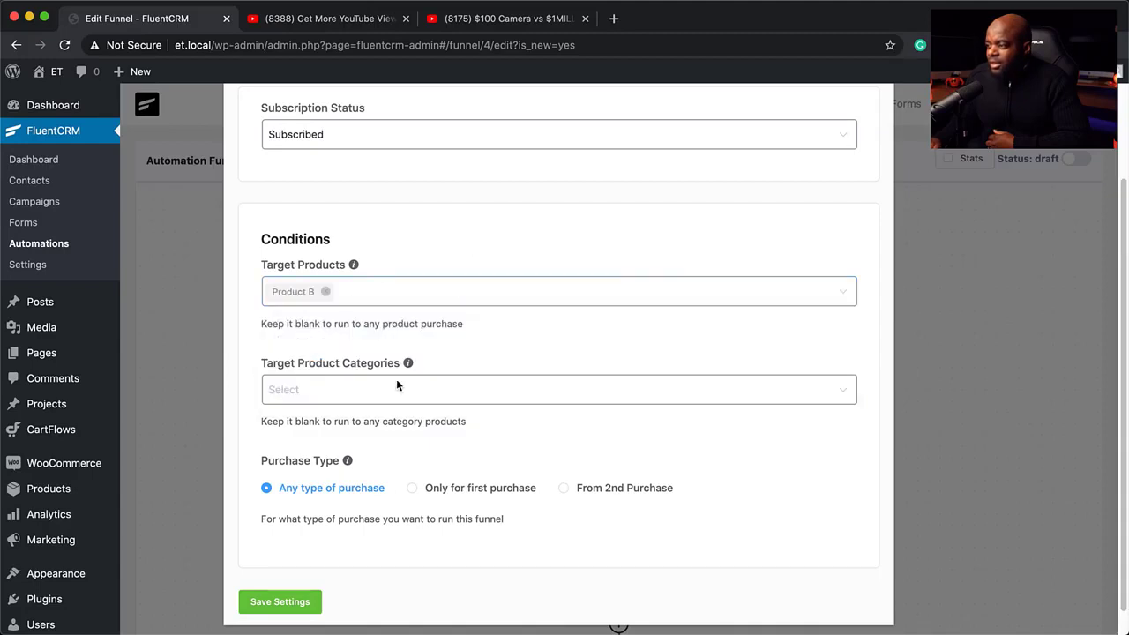
{"action": "scroll", "coordinate": [406, 514], "scroll_direction": "down", "scroll_amount": 1}
{"action": "left_click", "coordinate": [279, 574]}
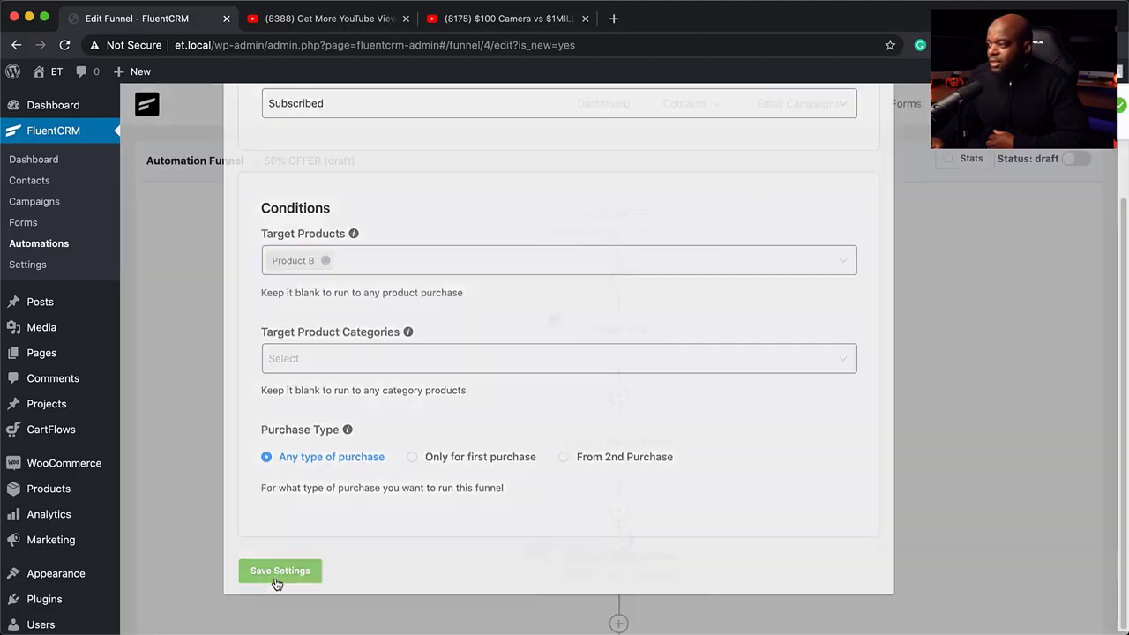
Step: Clear the tag in the Apply Tag action, select Bought product A again, and save the action
{"action": "left_click", "coordinate": [632, 347]}
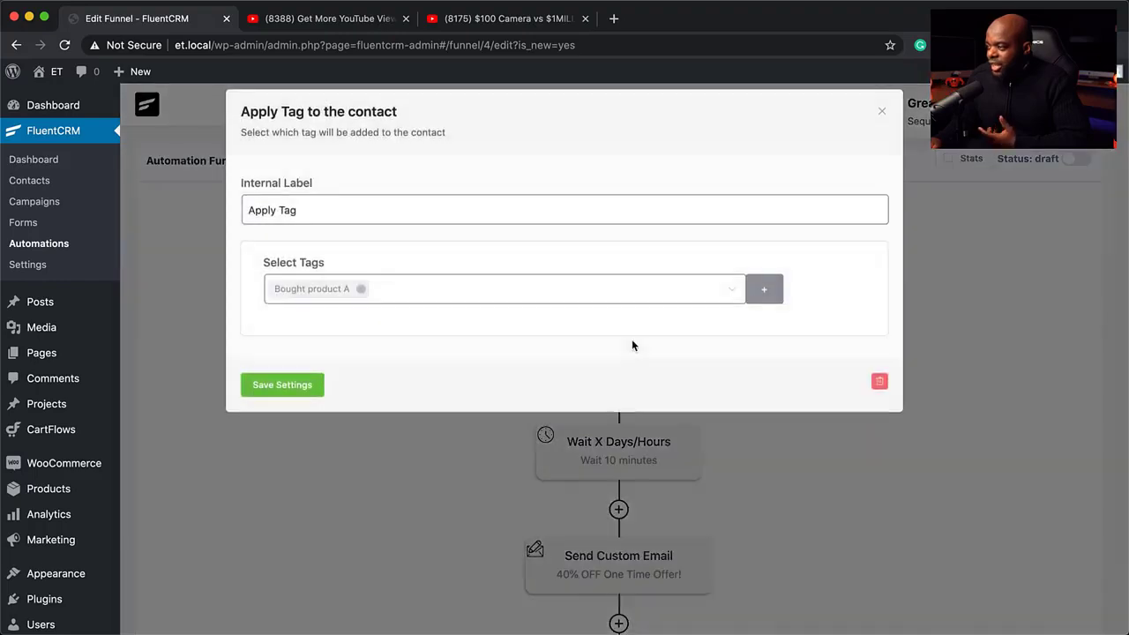
{"action": "left_click", "coordinate": [361, 289]}
{"action": "left_click", "coordinate": [344, 289]}
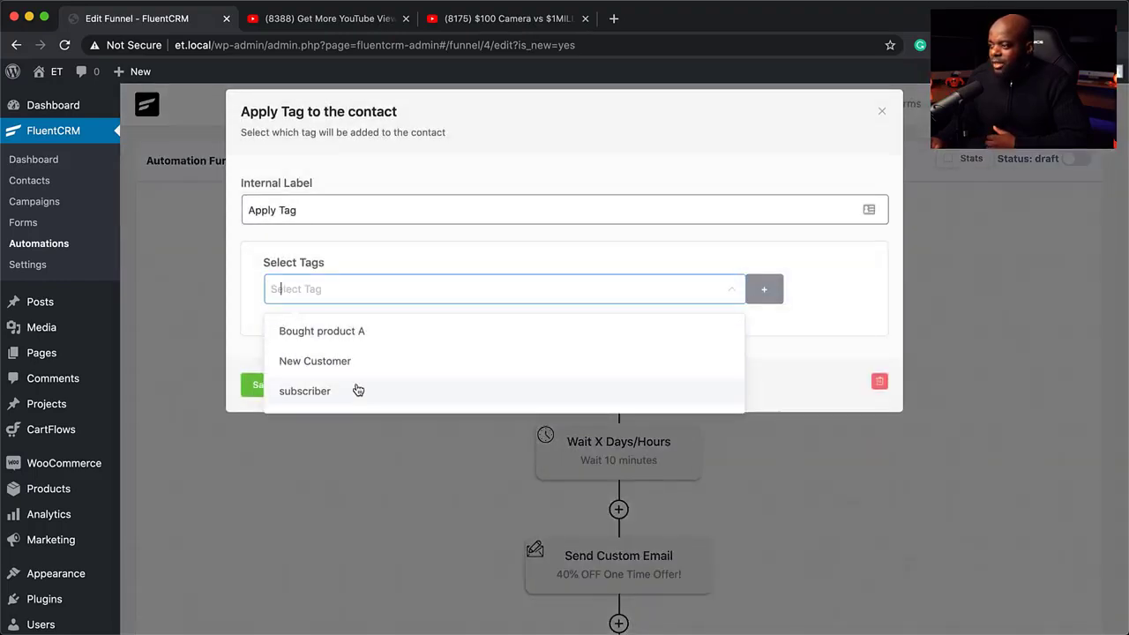
{"action": "left_click", "coordinate": [378, 339]}
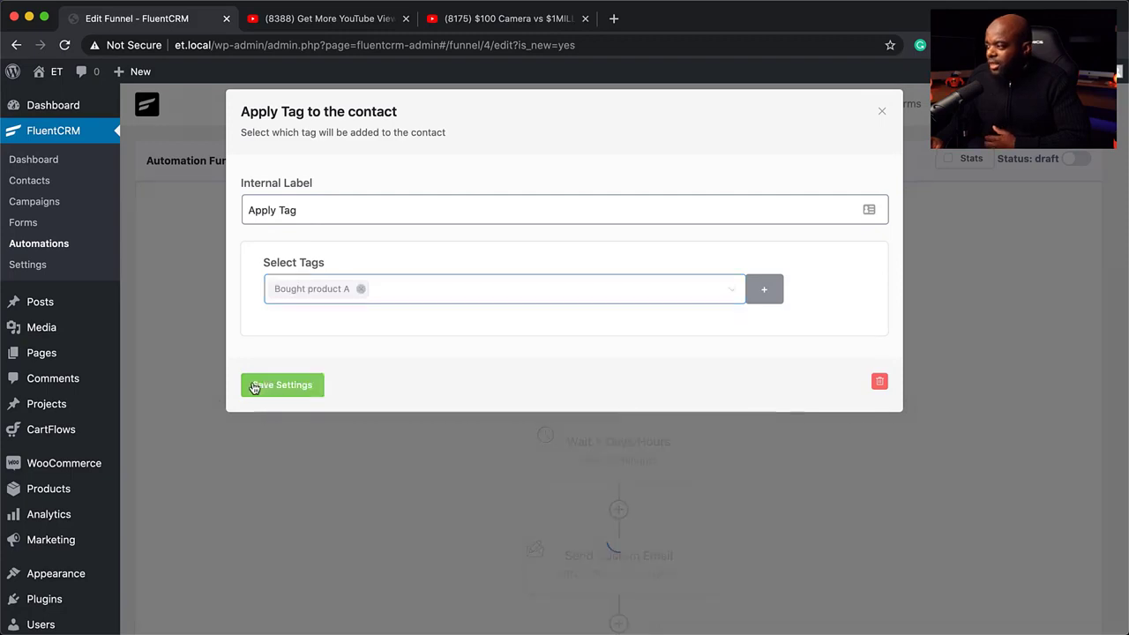
{"action": "left_click", "coordinate": [254, 387]}
Step: Change the coupon code in the body of the first custom email to MAK50
{"action": "scroll", "coordinate": [388, 446], "scroll_direction": "down", "scroll_amount": 2}
{"action": "scroll", "coordinate": [394, 445], "scroll_direction": "down", "scroll_amount": 2}
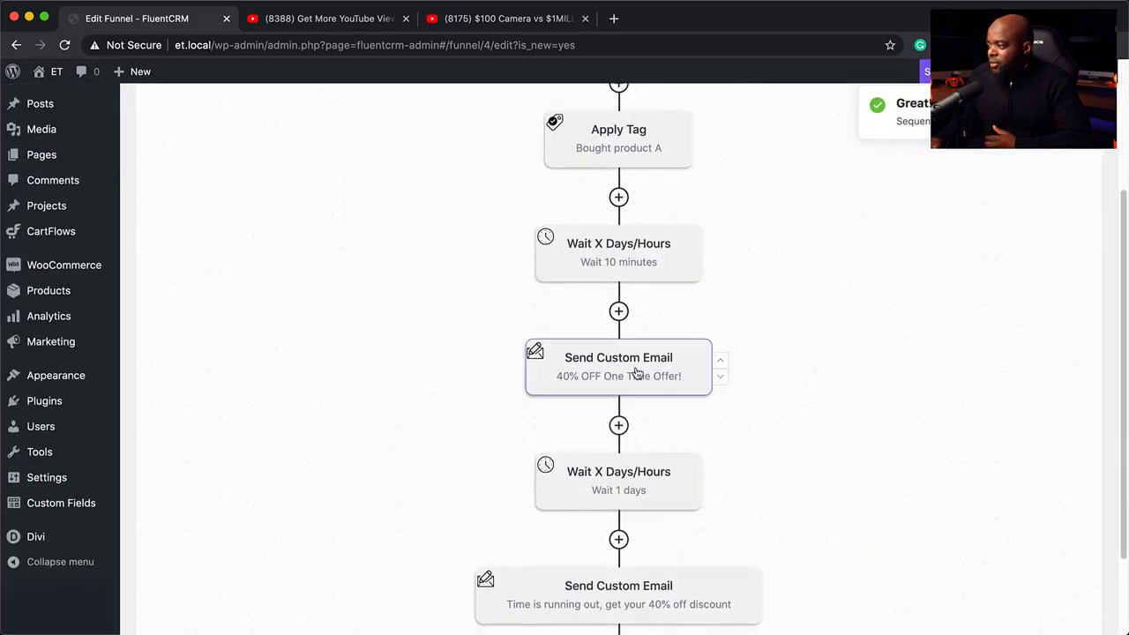
{"action": "left_click", "coordinate": [637, 373]}
{"action": "scroll", "coordinate": [335, 479], "scroll_direction": "down", "scroll_amount": 3}
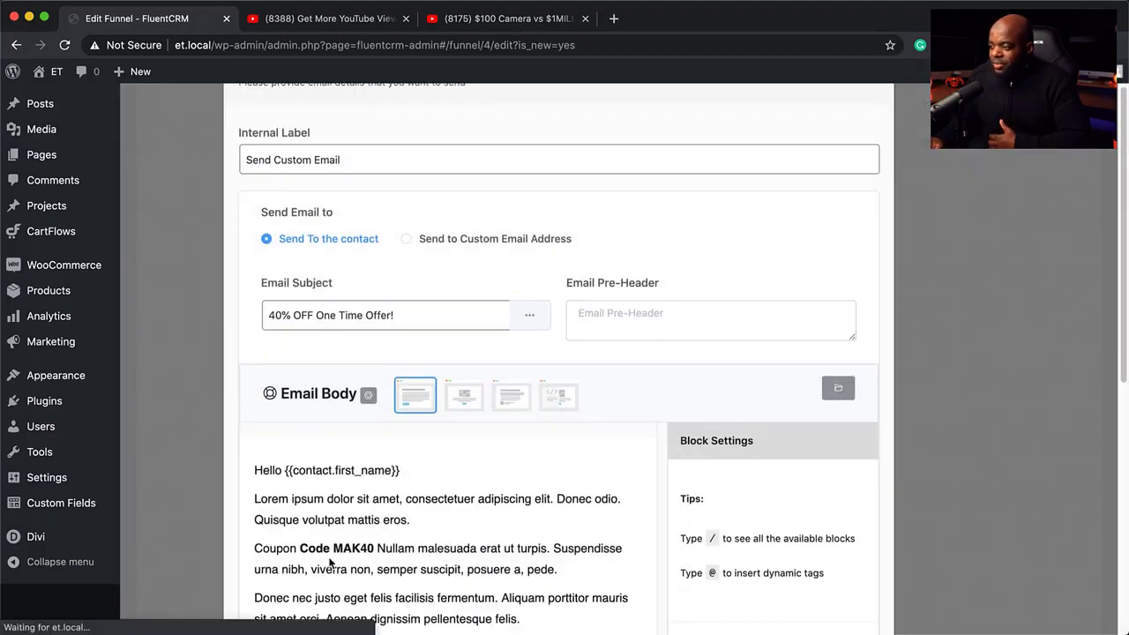
{"action": "left_click", "coordinate": [369, 549]}
{"action": "key", "text": "BackSpace"}
{"action": "key", "text": "BackSpace"}
{"action": "type", "text": "50"}
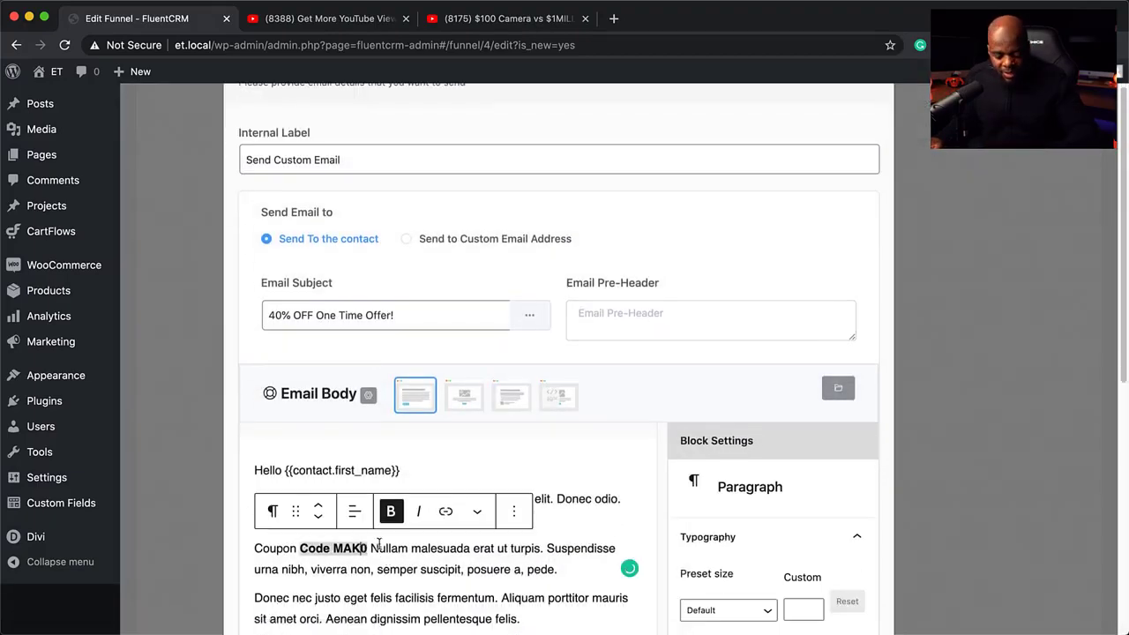
Step: Change the email subject to "50% OFF One Time Offer!" and save the email settings
{"action": "left_click", "coordinate": [274, 318]}
{"action": "key", "text": "shift+Left"}
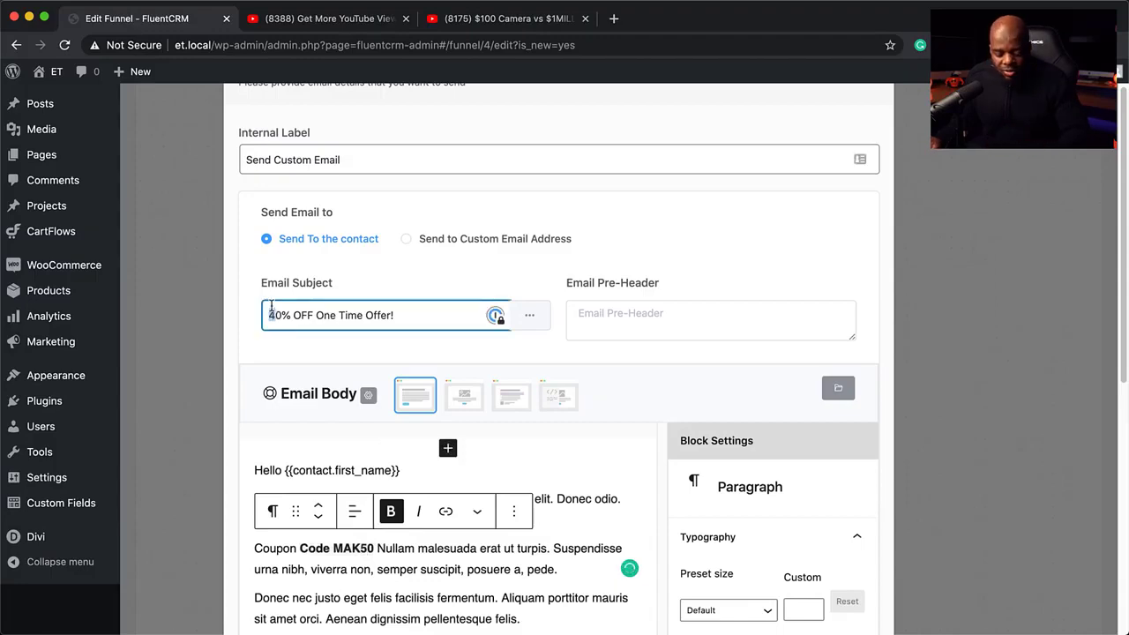
{"action": "scroll", "coordinate": [524, 408], "scroll_direction": "down", "scroll_amount": 10}
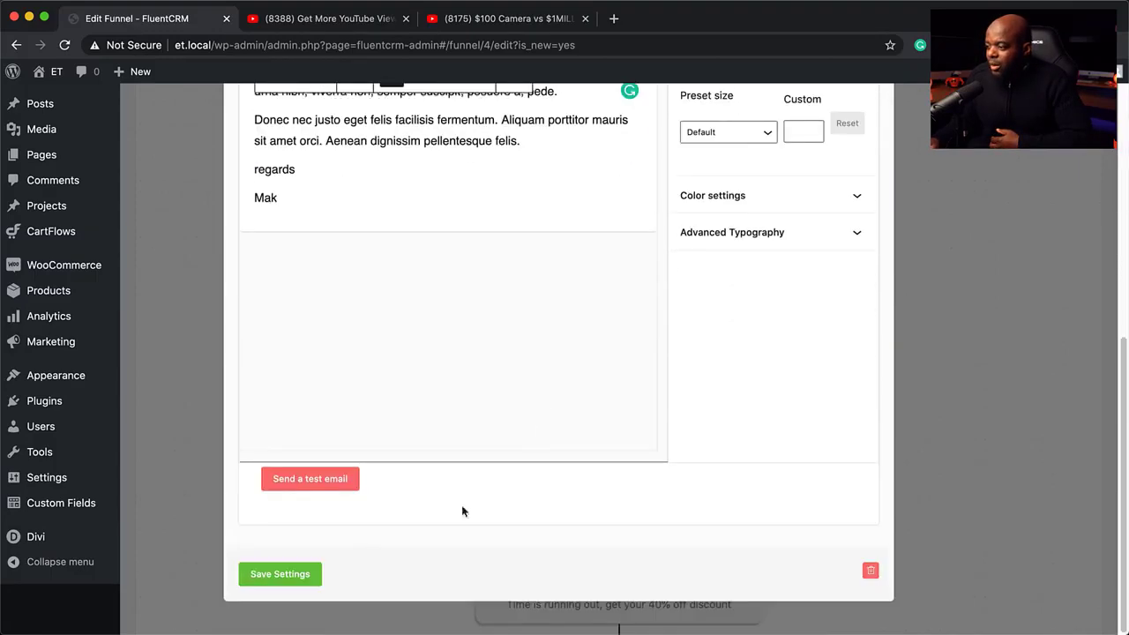
{"action": "left_click", "coordinate": [280, 574]}
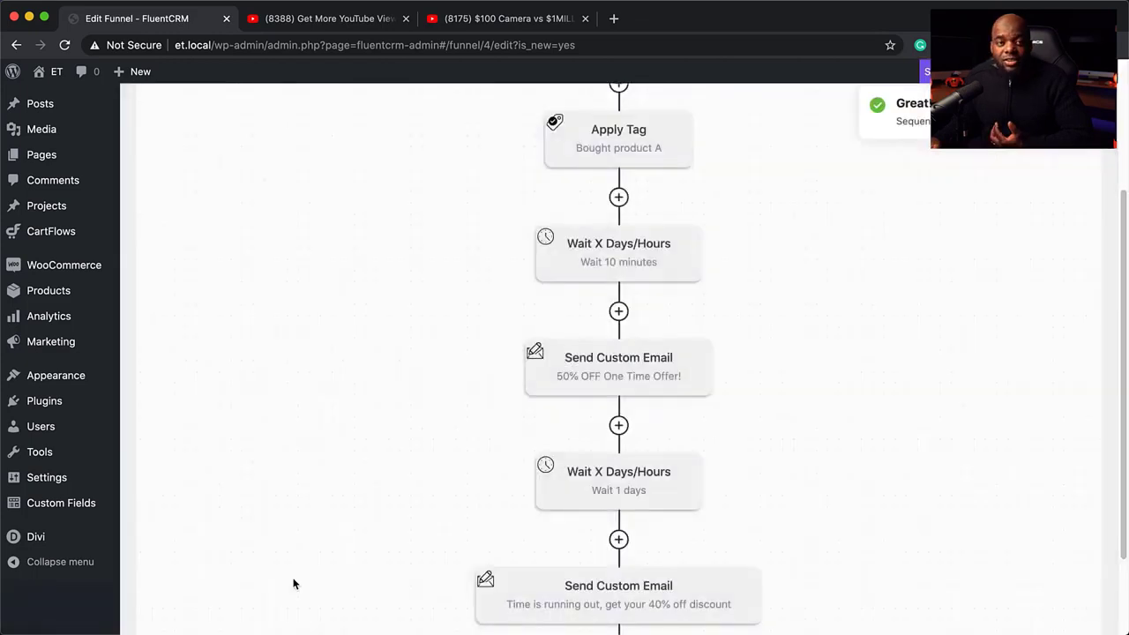
{"action": "scroll", "coordinate": [419, 466], "scroll_direction": "up", "scroll_amount": 5}
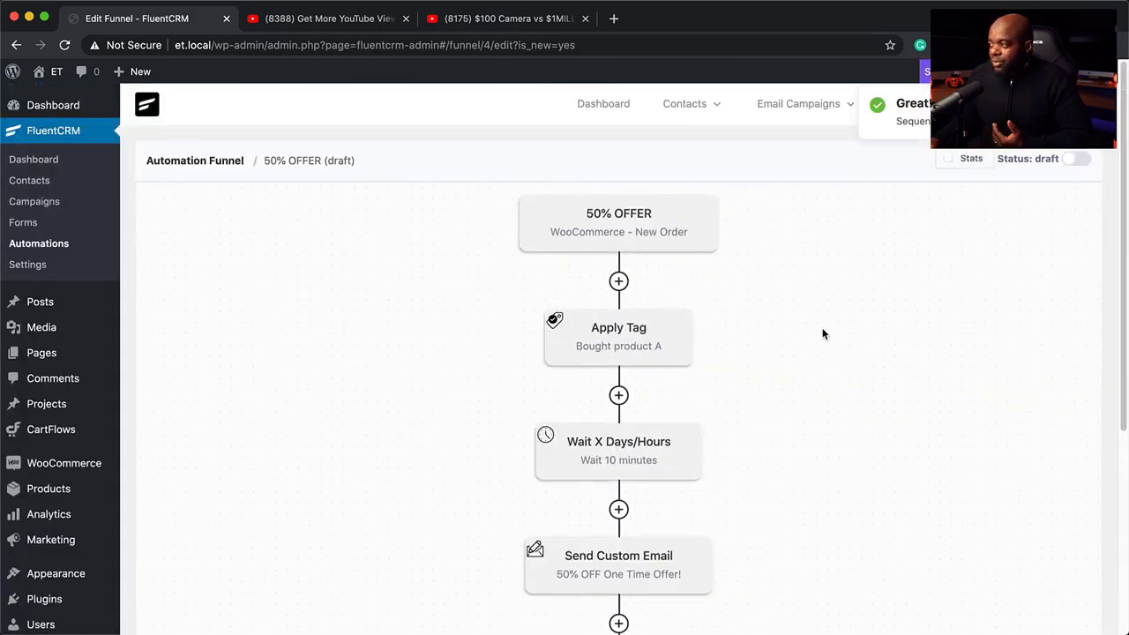